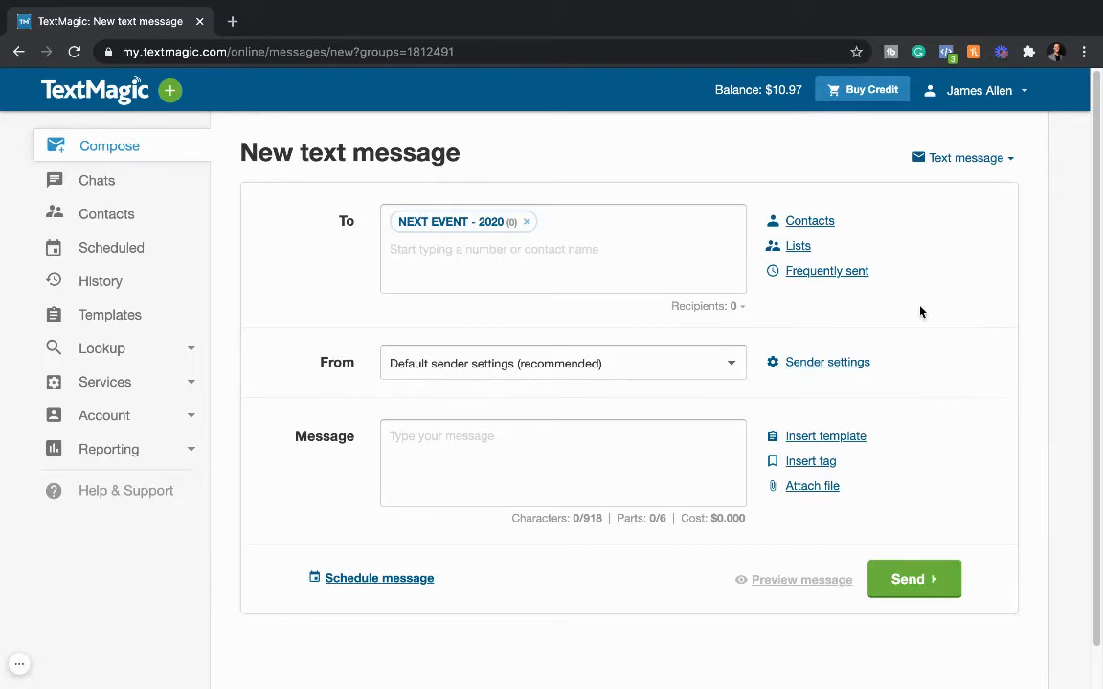
{"action": "mouse_move", "coordinate": [764, 88]}
{"action": "left_click", "coordinate": [613, 283]}
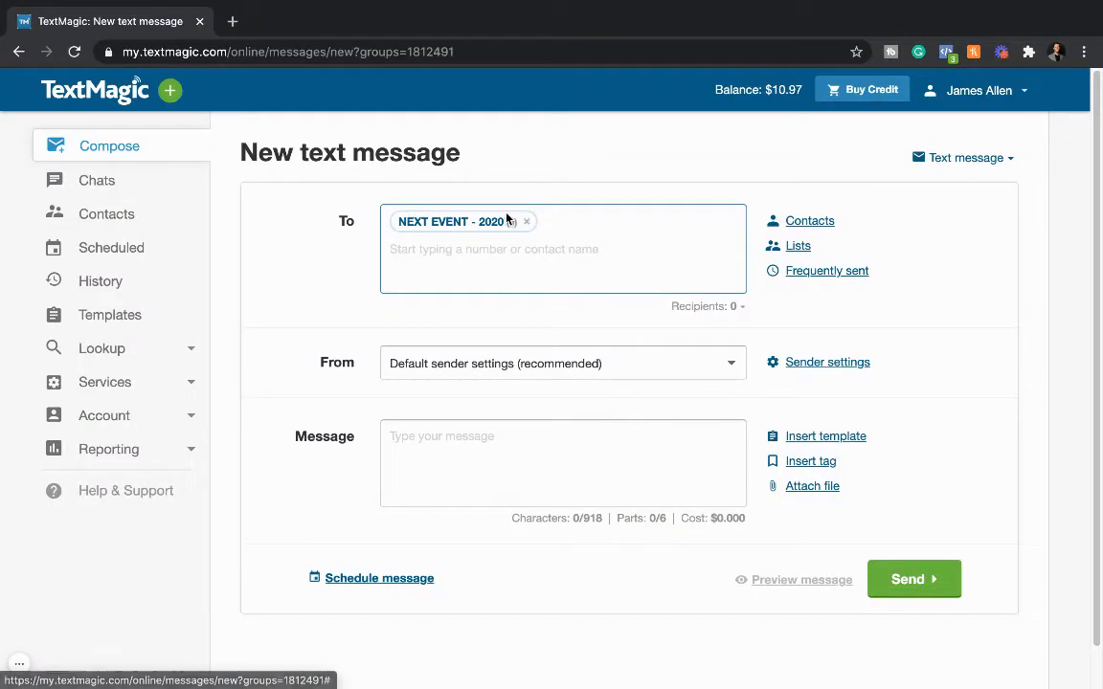
{"action": "left_click", "coordinate": [512, 368]}
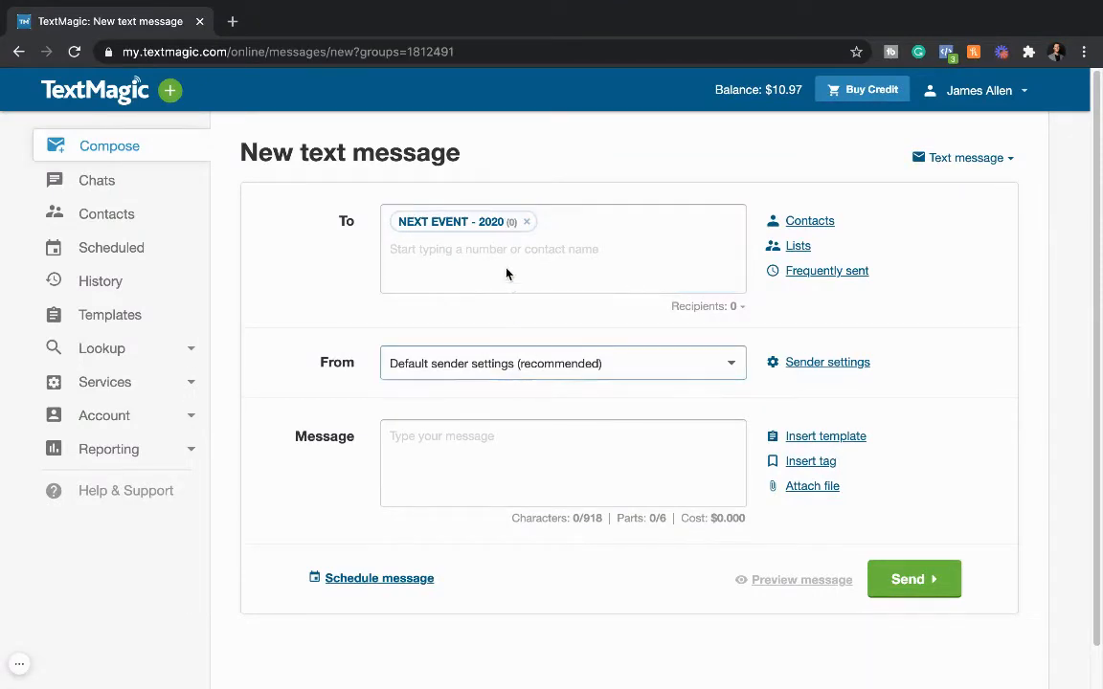
{"action": "left_click", "coordinate": [505, 231]}
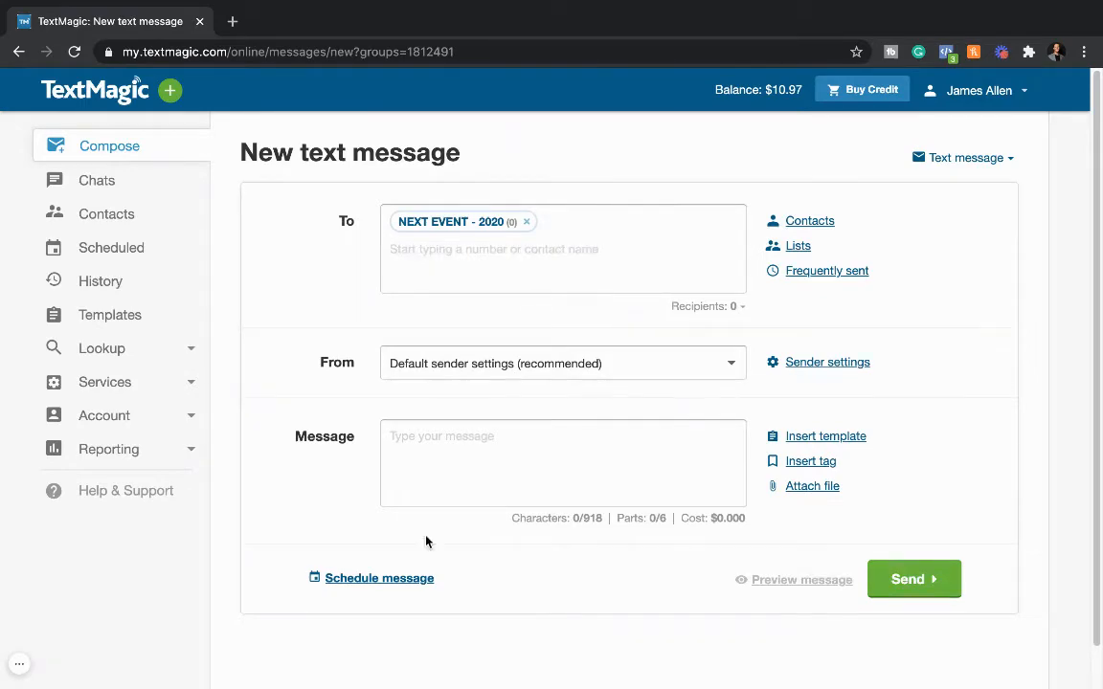
Step: Remove the NEXT EVENT - 2020 list from the recipients and choose the NOI (7/14-7/16 2020) contact list for a new text message
{"action": "left_click", "coordinate": [525, 224]}
{"action": "left_click", "coordinate": [792, 248]}
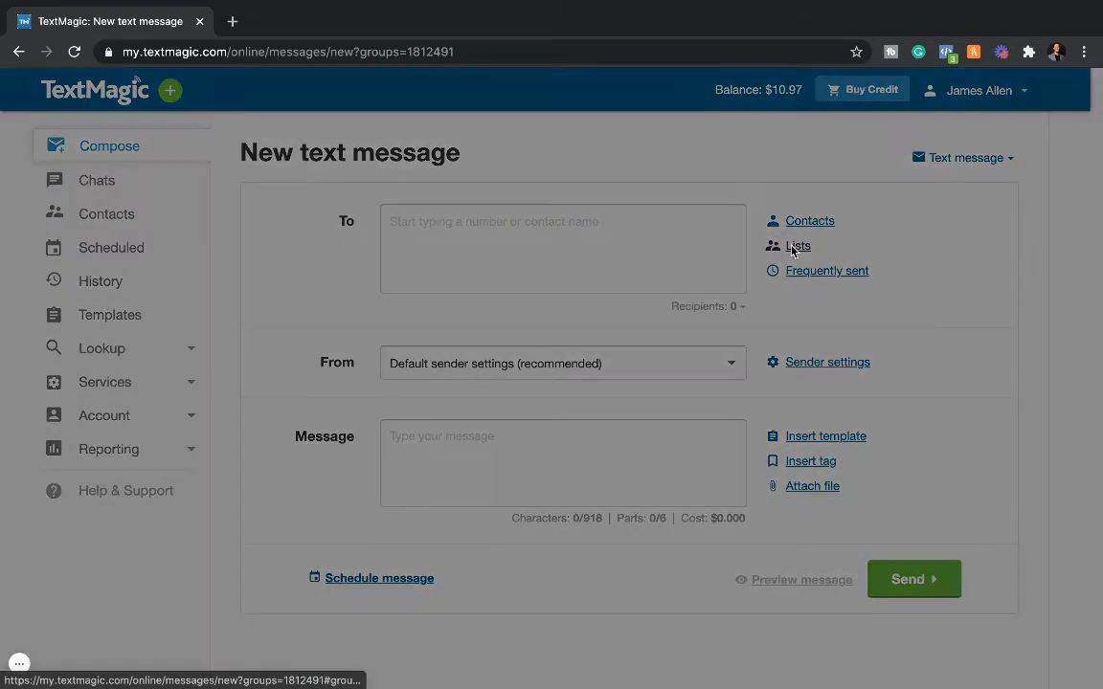
{"action": "scroll", "coordinate": [498, 469], "scroll_direction": "down", "scroll_amount": 2}
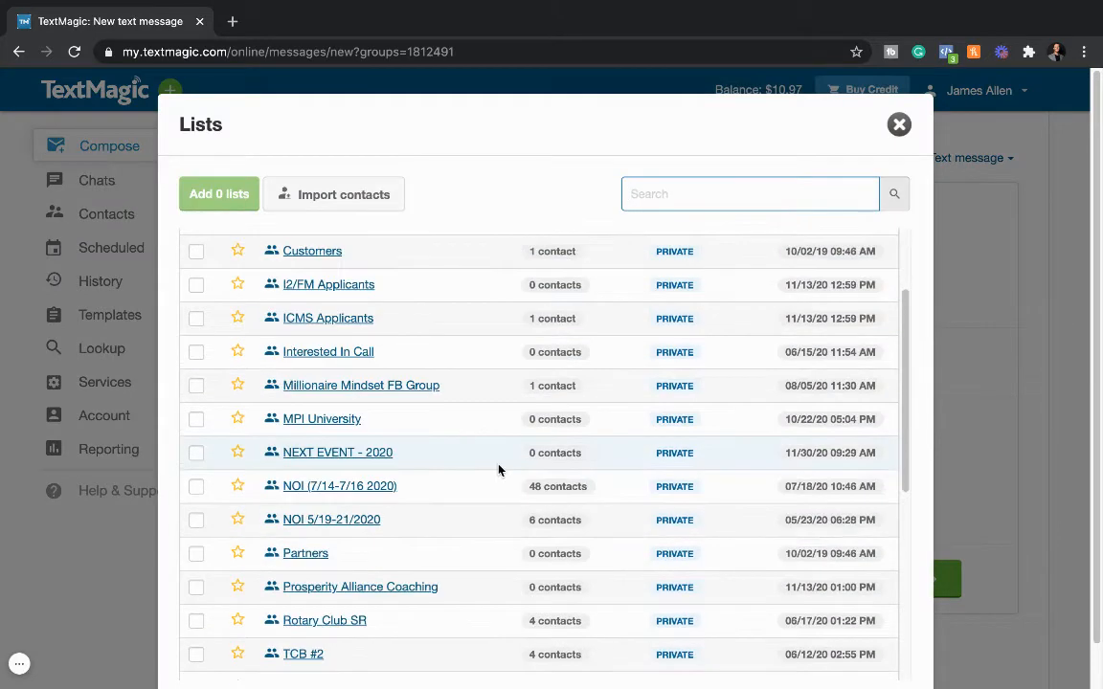
{"action": "scroll", "coordinate": [498, 469], "scroll_direction": "down", "scroll_amount": 1}
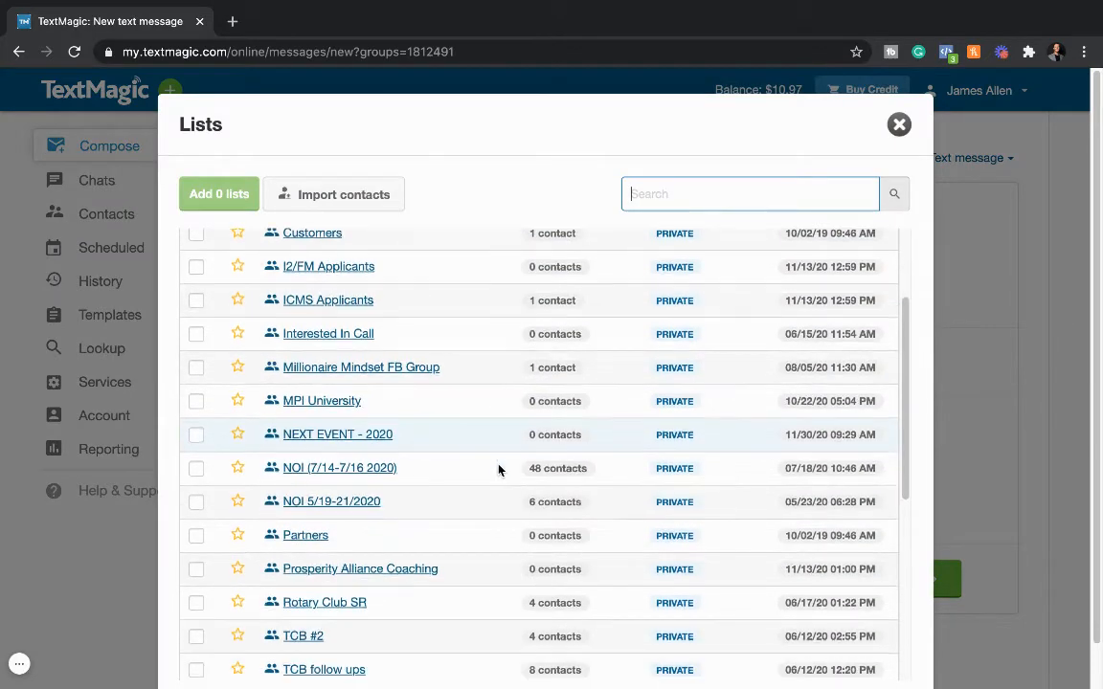
{"action": "left_click", "coordinate": [348, 472]}
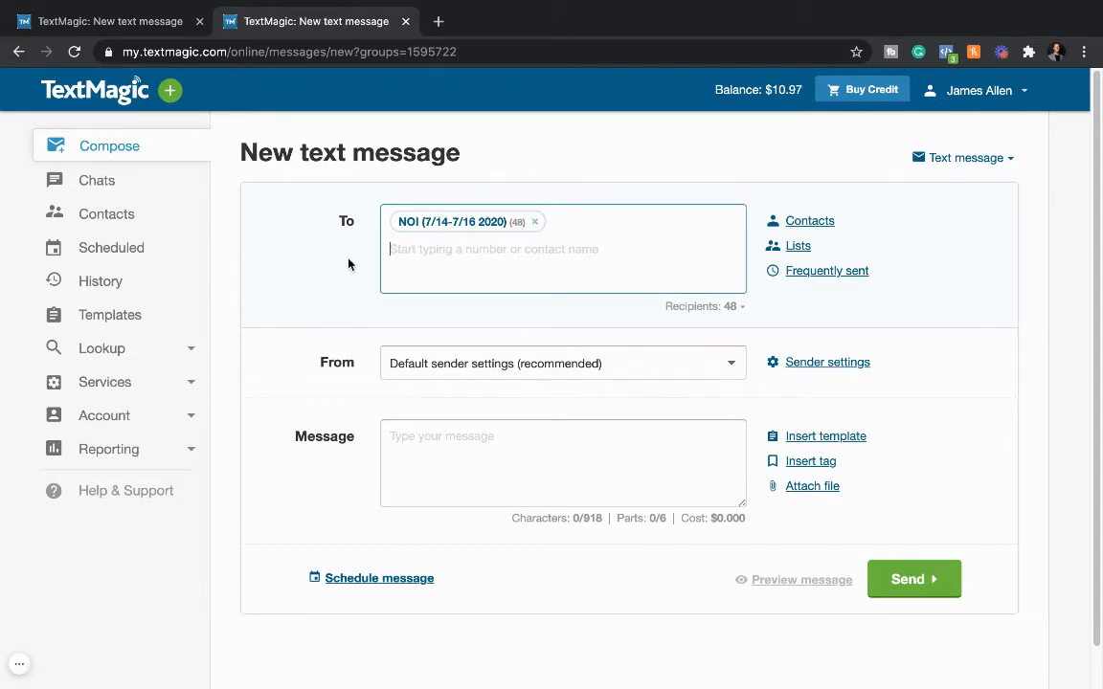
Step: Examine the character, parts and cost counter beneath the empty message field
{"action": "scroll", "coordinate": [330, 276], "scroll_direction": "down", "scroll_amount": 1}
{"action": "scroll", "coordinate": [327, 276], "scroll_direction": "up", "scroll_amount": 1}
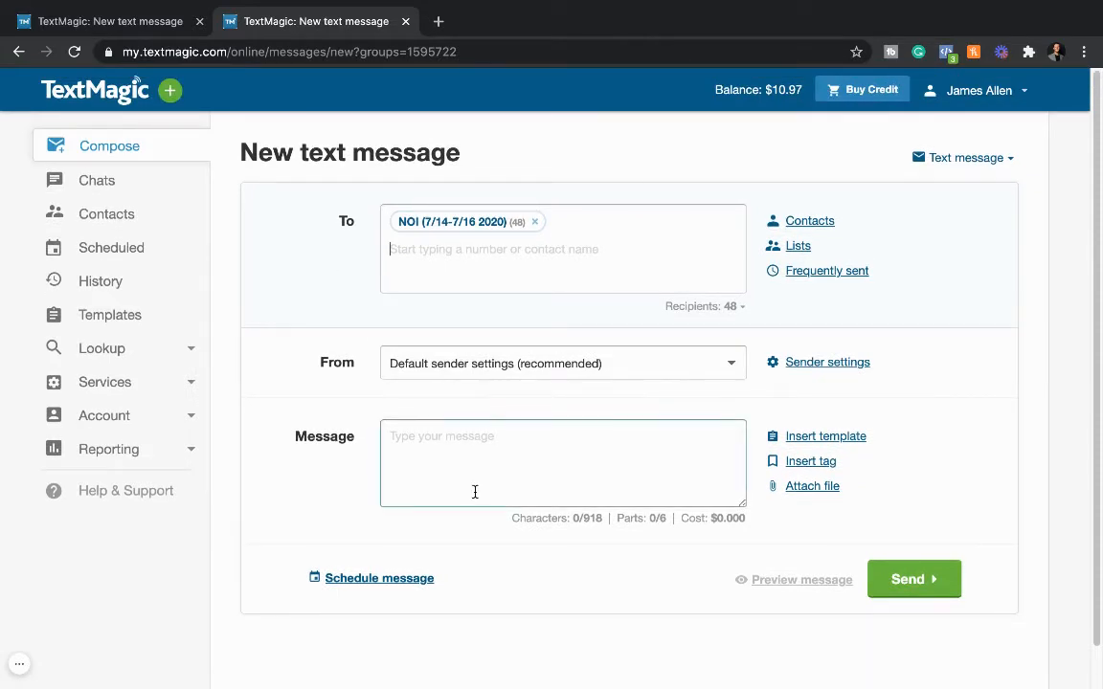
{"action": "left_click", "coordinate": [409, 443]}
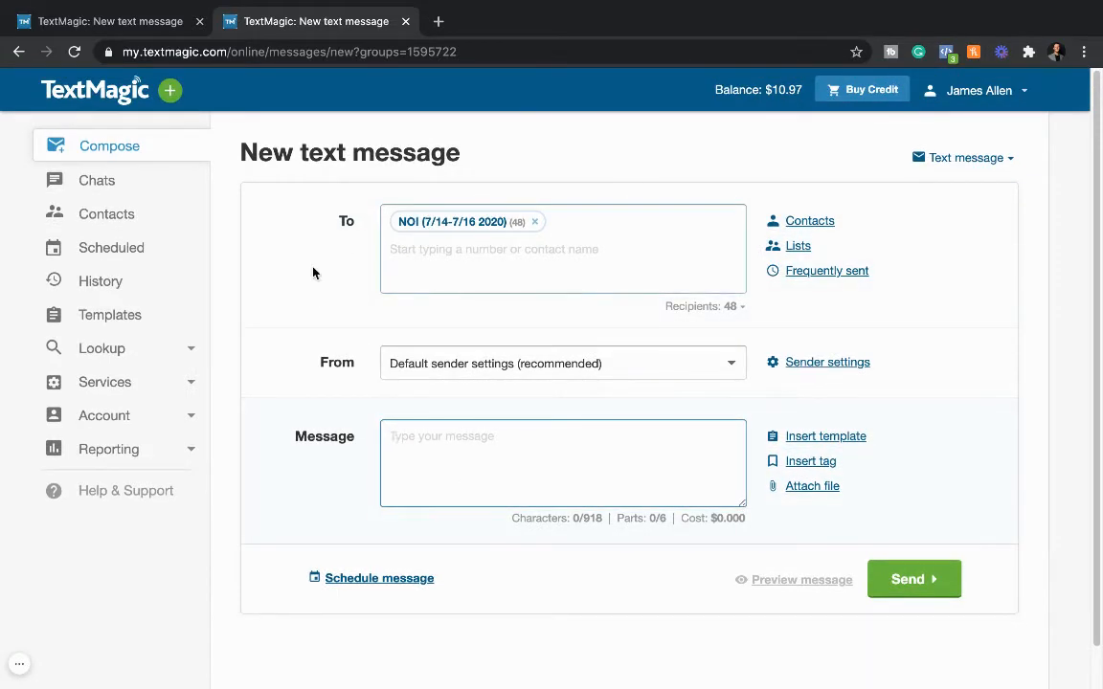
{"action": "scroll", "coordinate": [312, 273], "scroll_direction": "down", "scroll_amount": 1}
{"action": "scroll", "coordinate": [312, 273], "scroll_direction": "down", "scroll_amount": 1}
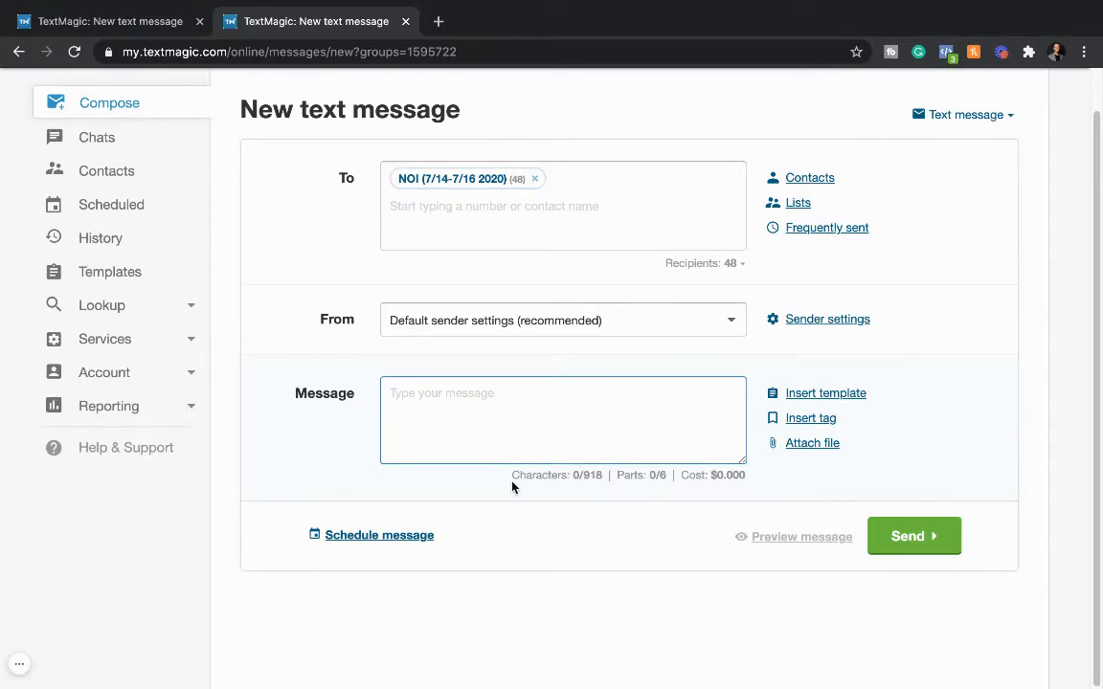
{"action": "left_click_drag", "start_coordinate": [512, 488], "coordinate": [754, 485]}
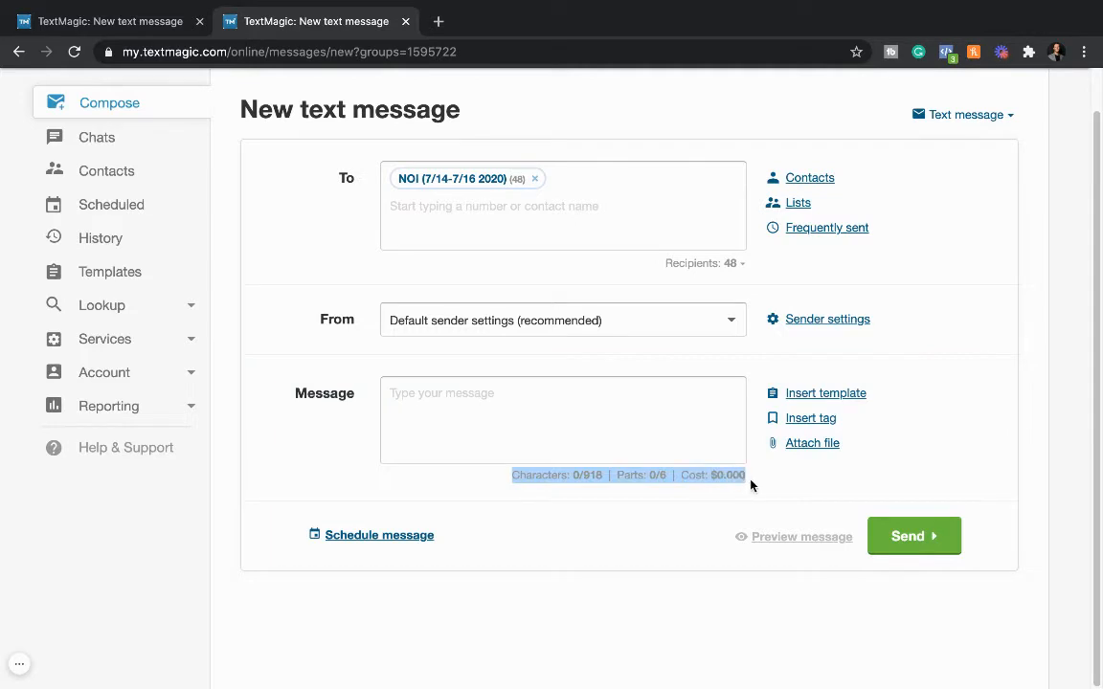
{"action": "left_click", "coordinate": [498, 526]}
Step: Write "Hey thank you for being at the event!" as the message text
{"action": "left_click", "coordinate": [456, 414]}
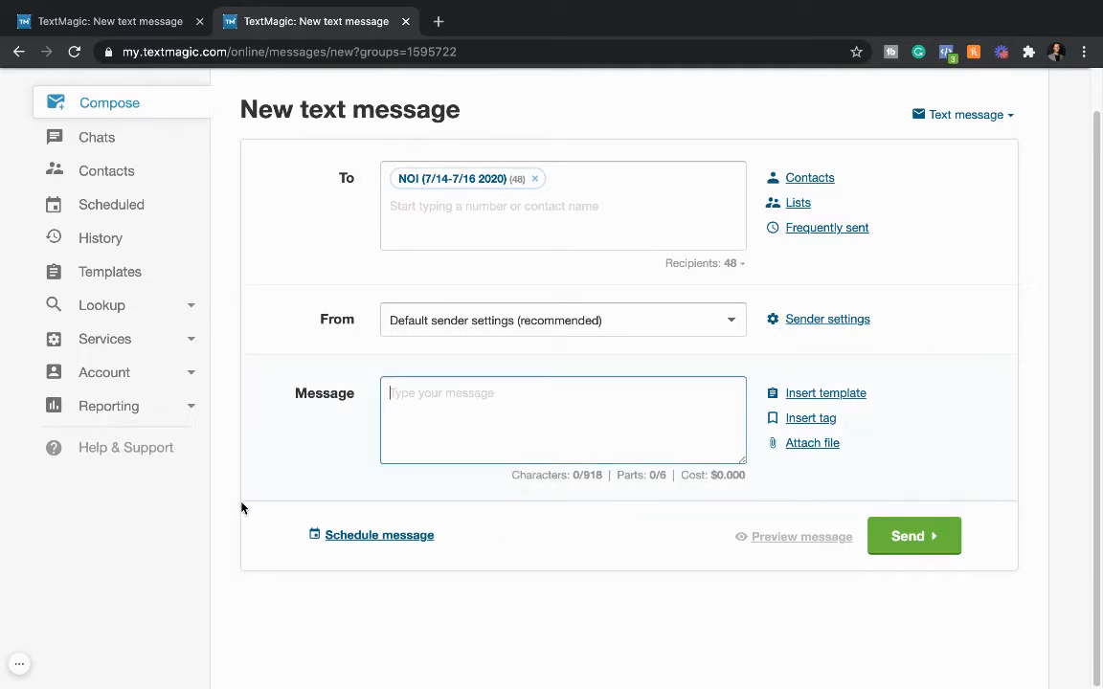
{"action": "type", "text": "Hey "}
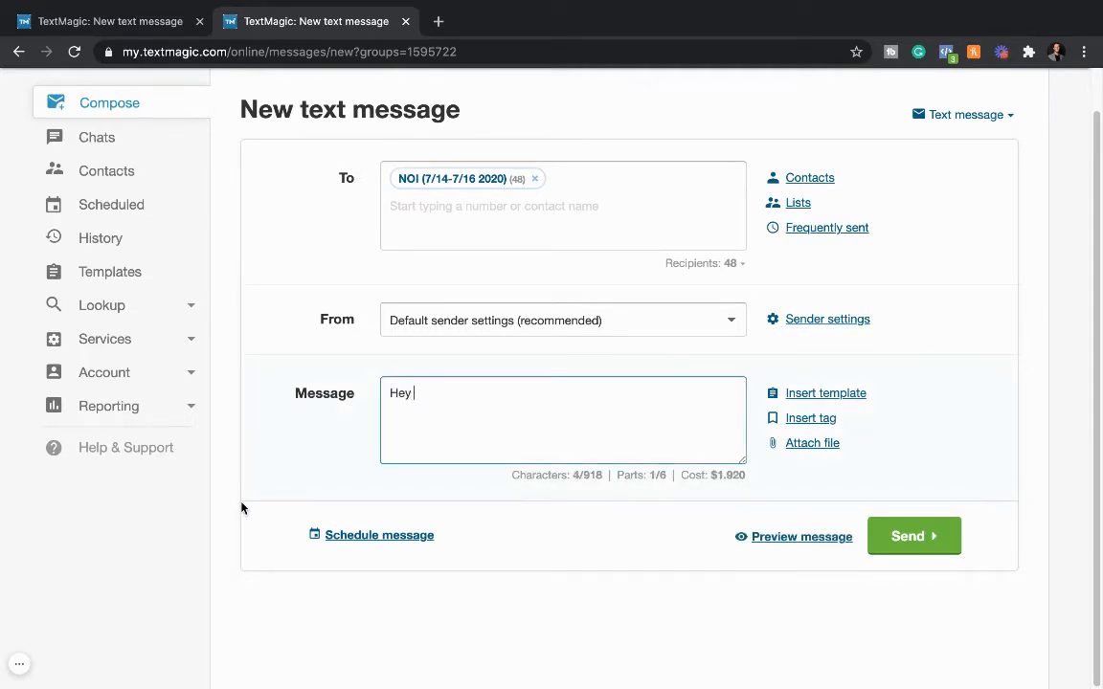
{"action": "type", "text": "thank you for t"}
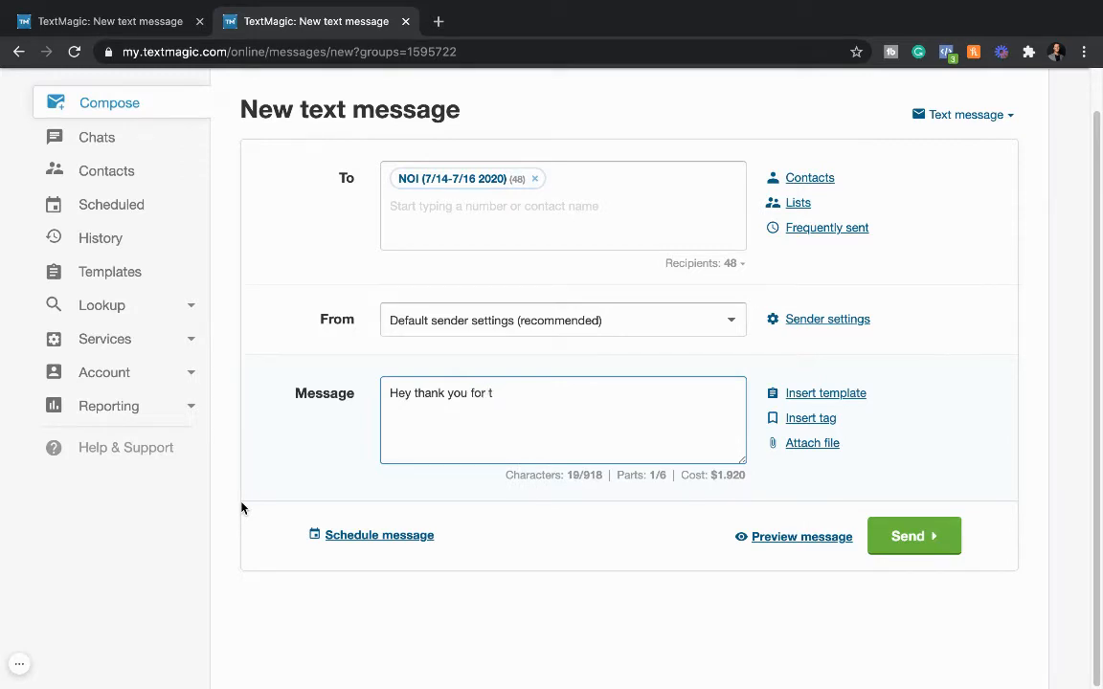
{"action": "type", "text": "h"}
{"action": "key", "text": "BackSpace"}
{"action": "key", "text": "BackSpace"}
{"action": "type", "text": "being at the event!"}
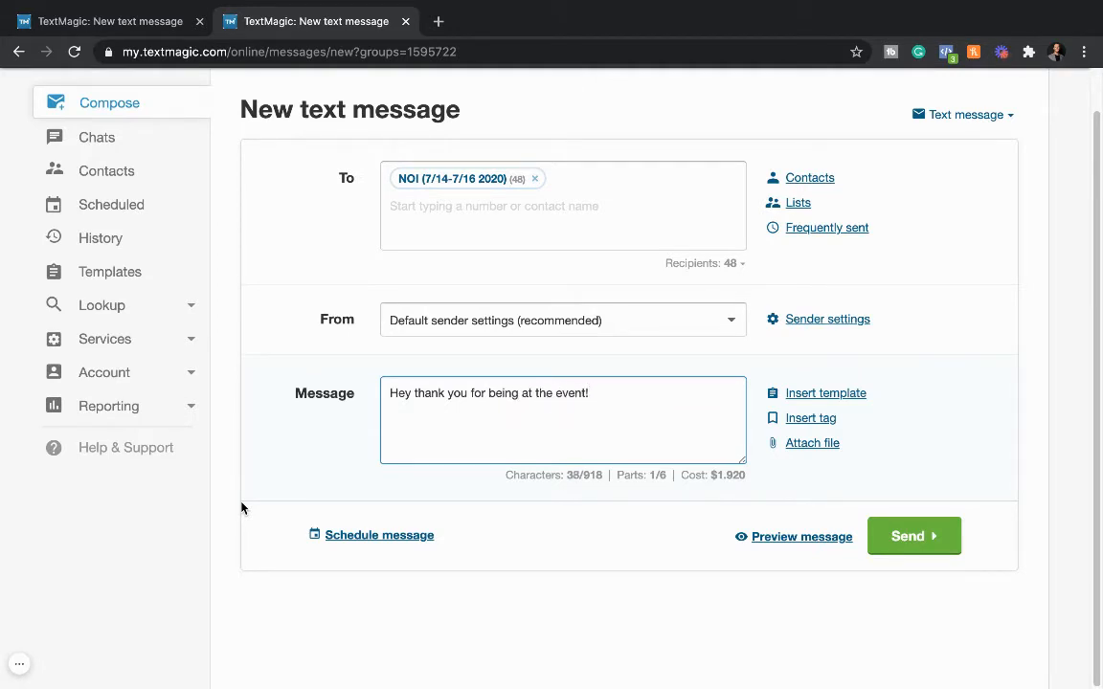
Step: Continue the message with "I hope you enjoyed your free gift" and random filler letters up to 160 characters
{"action": "type", "text": " I hope you enjoy"}
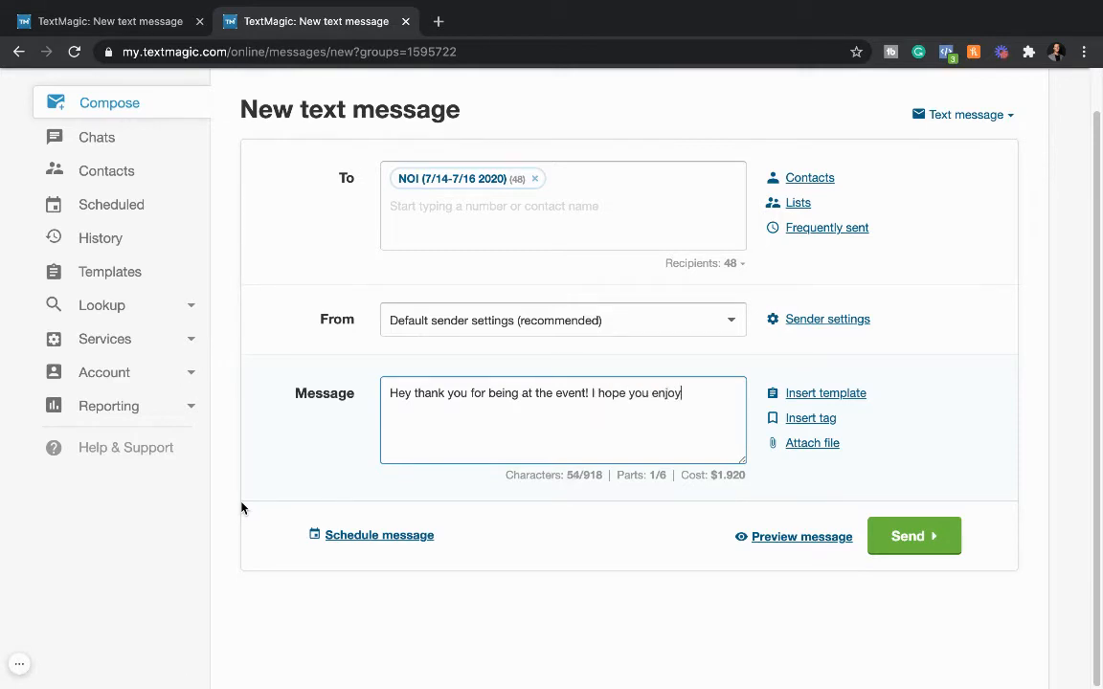
{"action": "type", "text": "ed your free gi"}
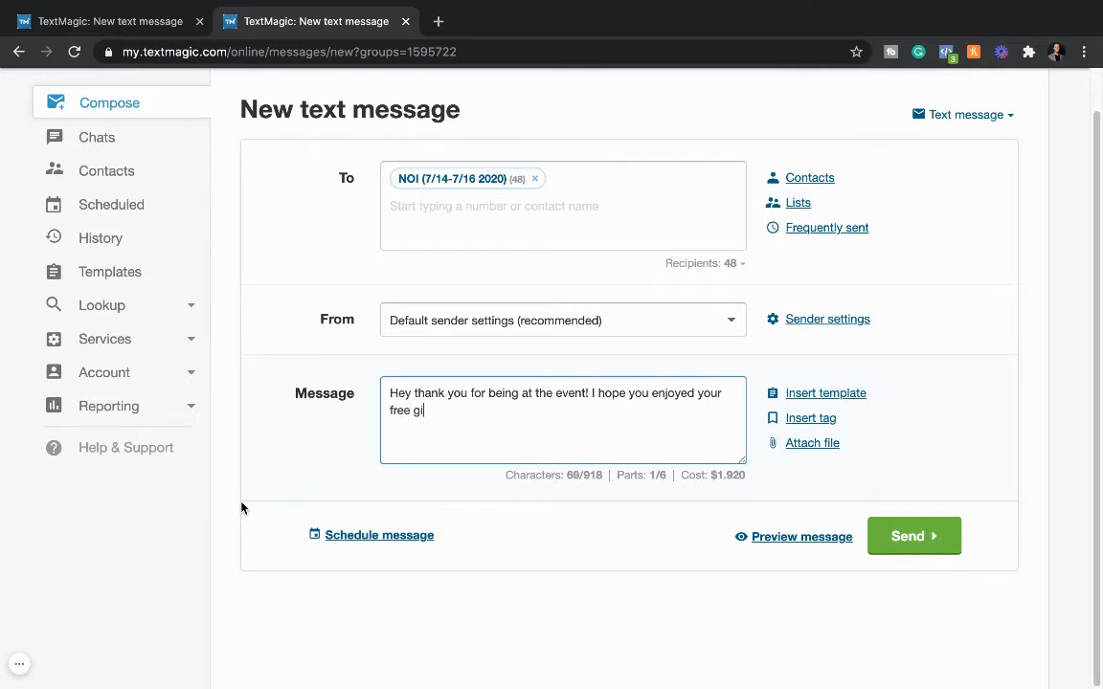
{"action": "type", "text": "ft jfkalhfgdiasrpueajgkdlashldafjlf"}
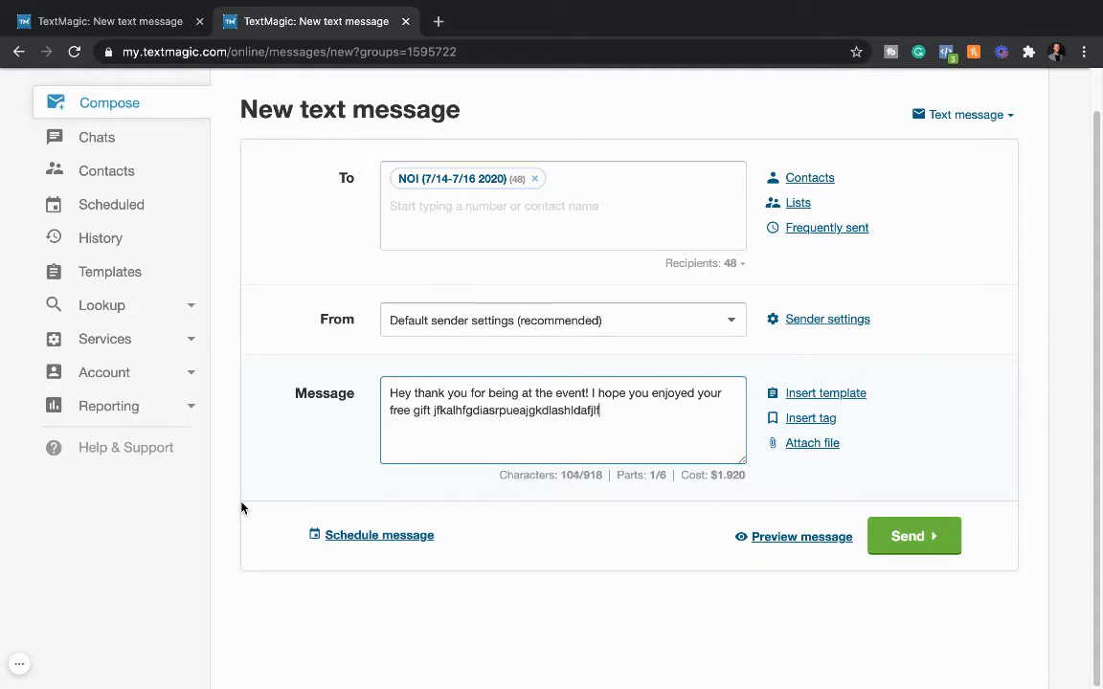
{"action": "type", "text": ";djsalg;jdahl;jfafdkasl;fjd;sa"}
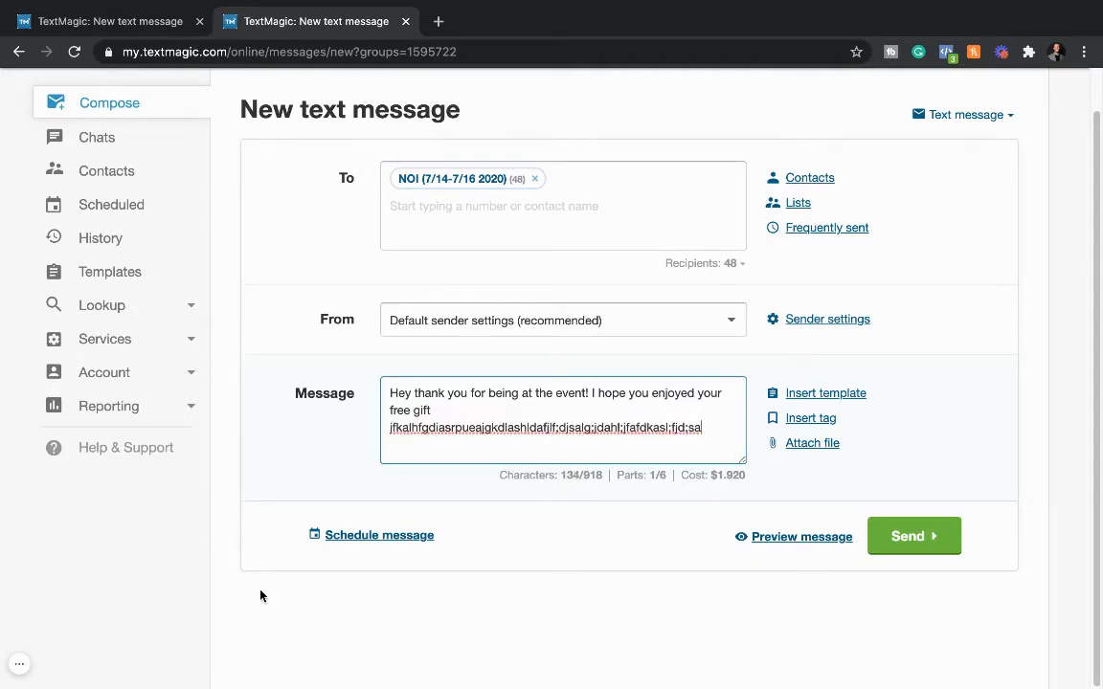
{"action": "left_click_drag", "start_coordinate": [500, 474], "coordinate": [611, 475]}
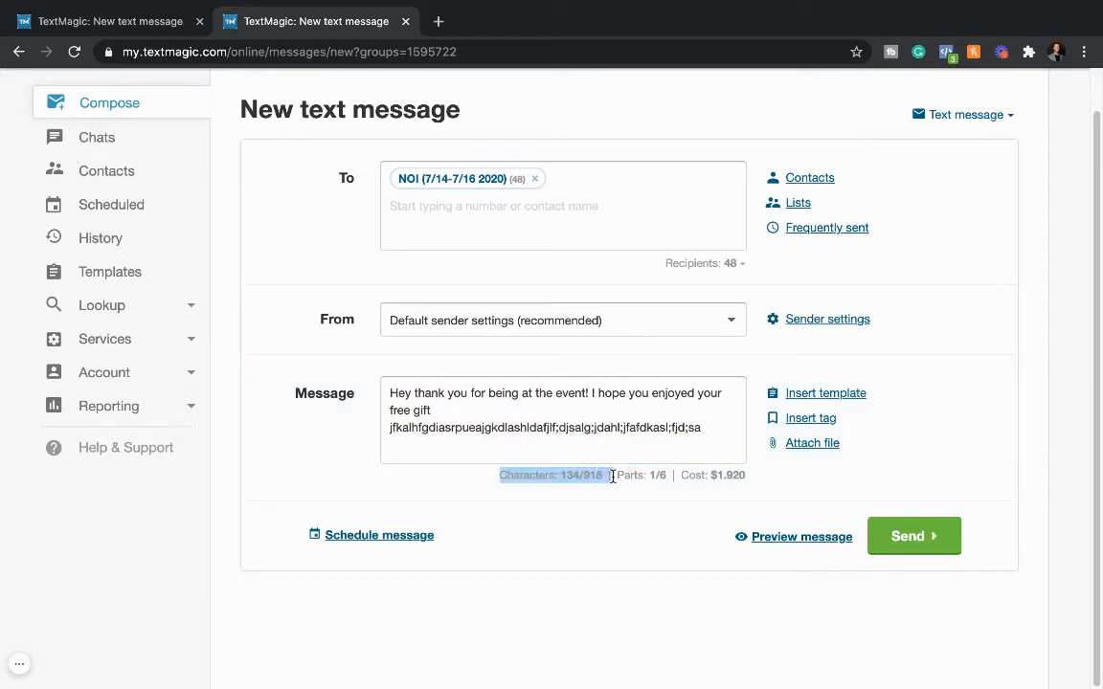
{"action": "left_click", "coordinate": [715, 441]}
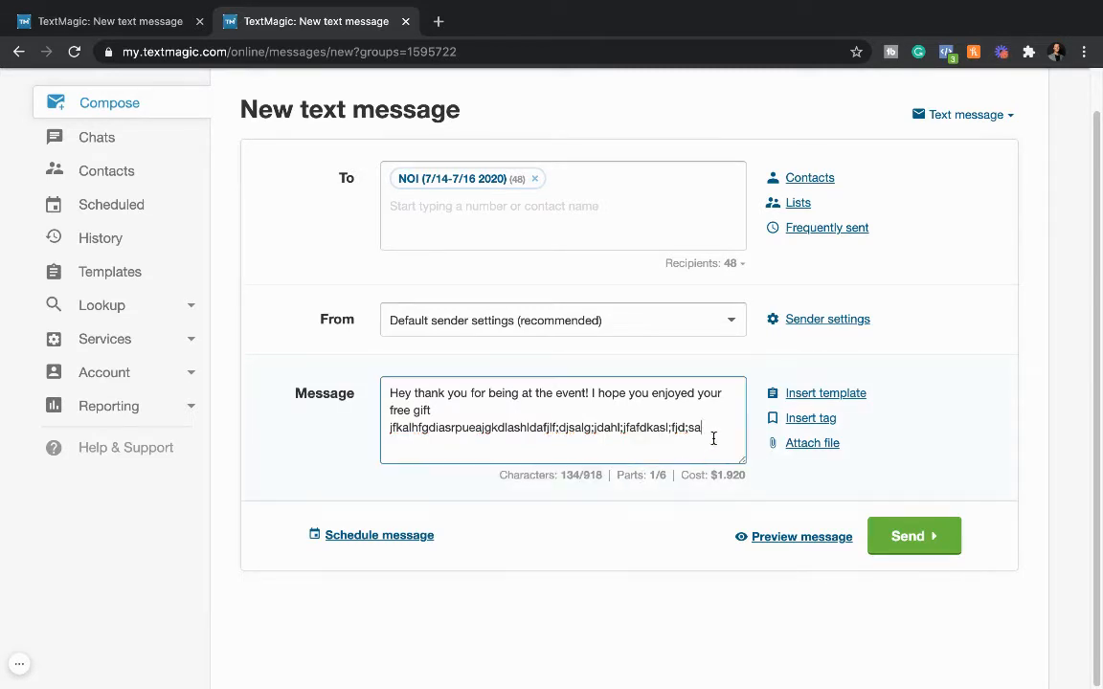
{"action": "type", "text": "fdkal;gjdlsakfjdlsajgdlk;a"}
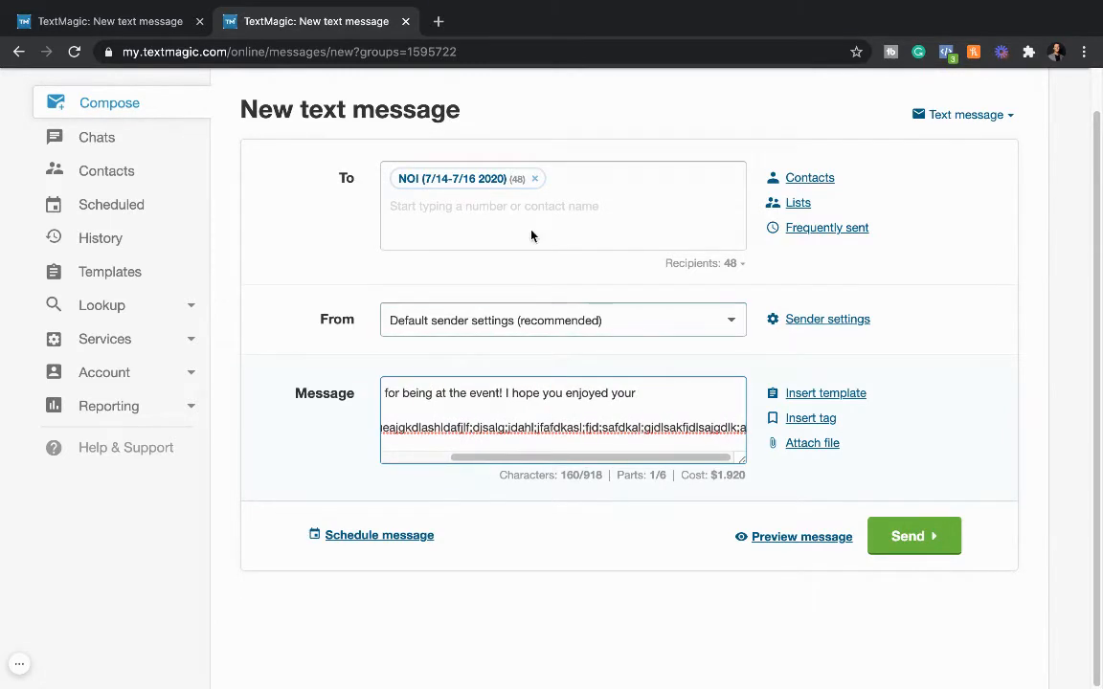
{"action": "scroll", "coordinate": [940, 224], "scroll_direction": "up", "scroll_amount": 1}
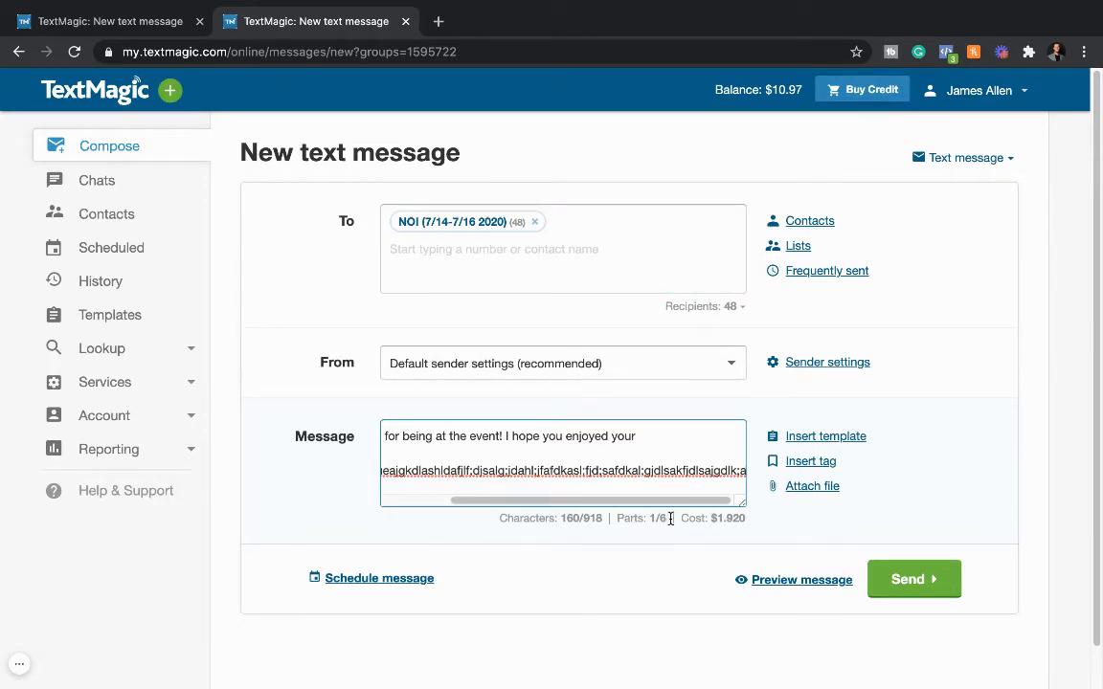
Step: Add and remove a single filler letter around the 160-character mark to compare the message's parts and cost
{"action": "type", "text": "f"}
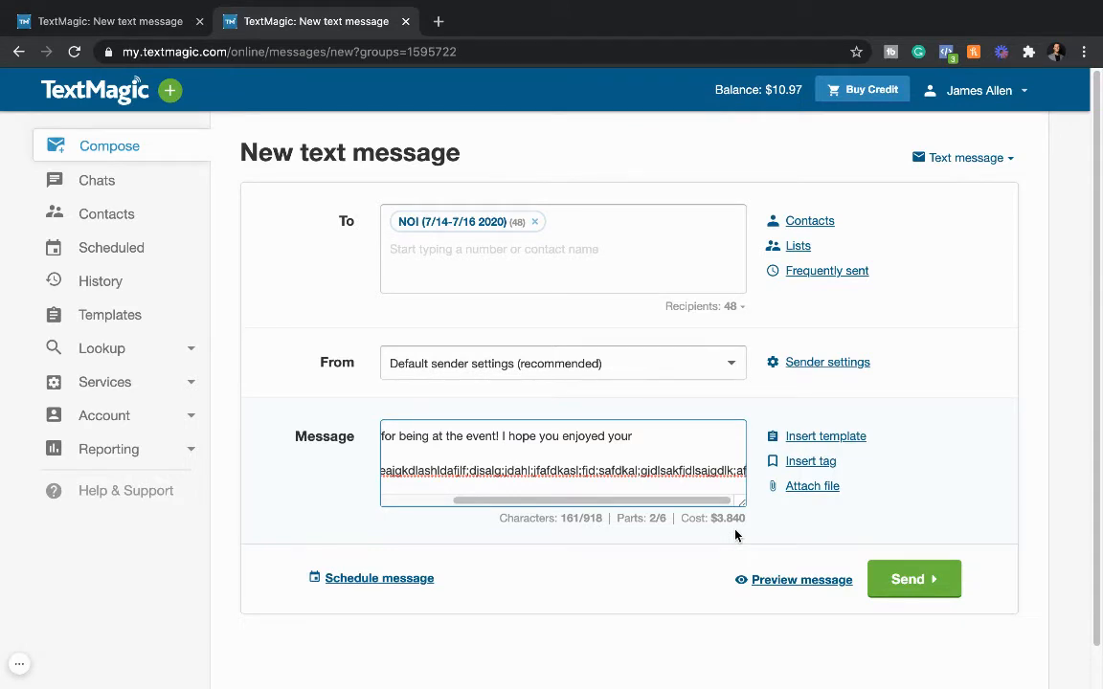
{"action": "key", "text": "BackSpace"}
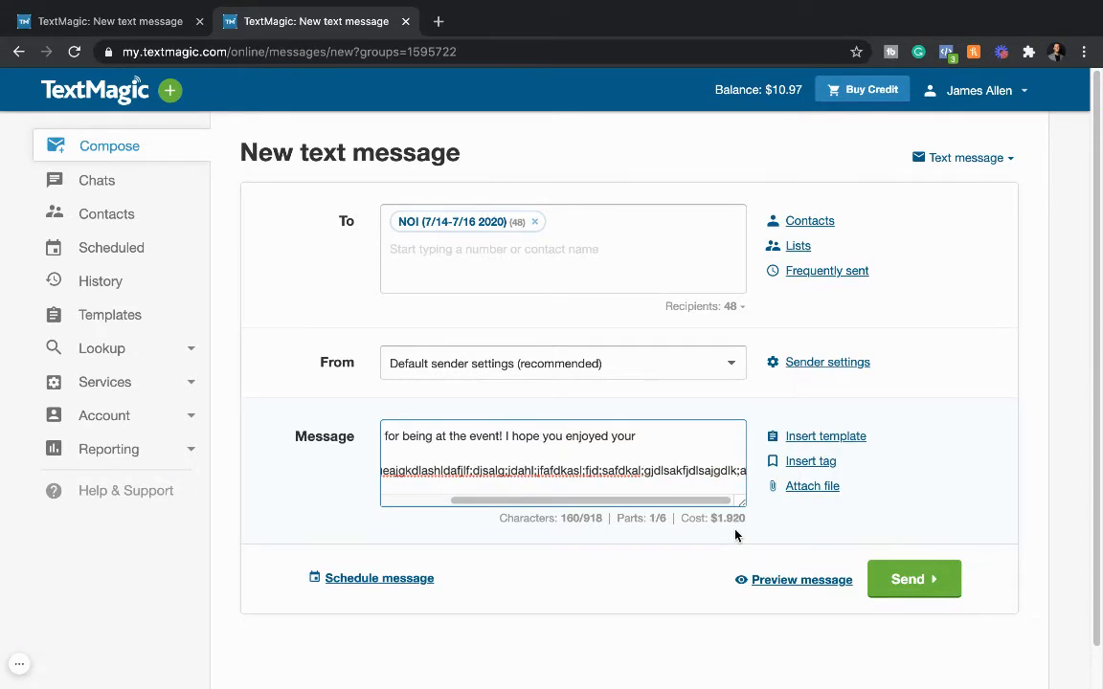
{"action": "left_click_drag", "start_coordinate": [520, 520], "coordinate": [751, 541]}
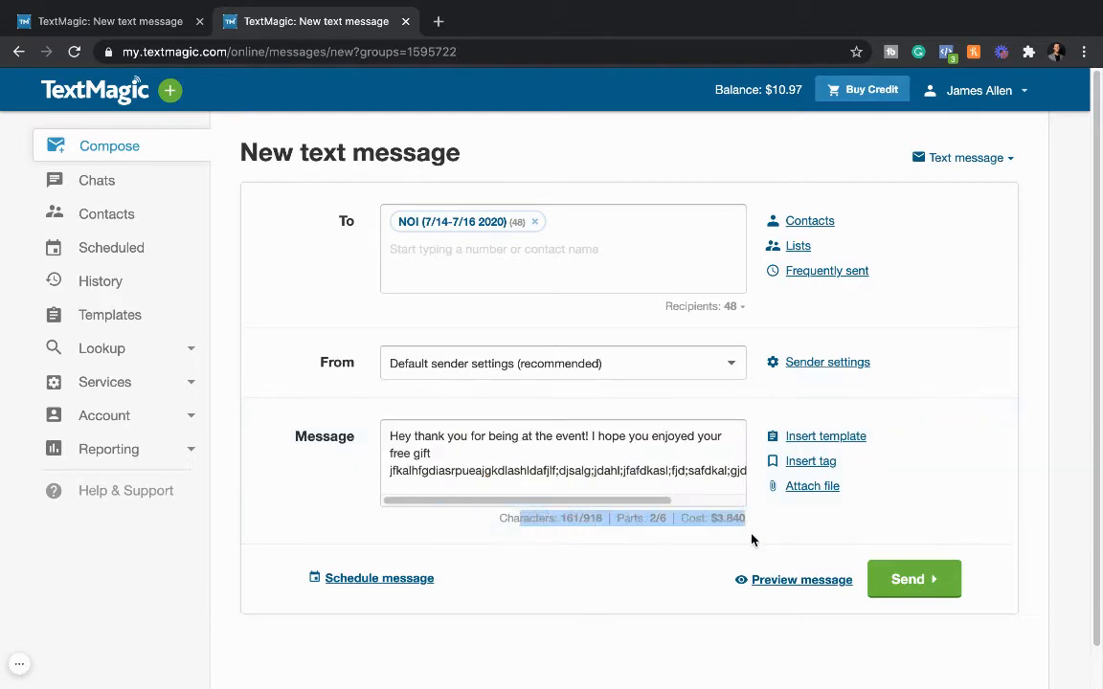
{"action": "left_click", "coordinate": [739, 479]}
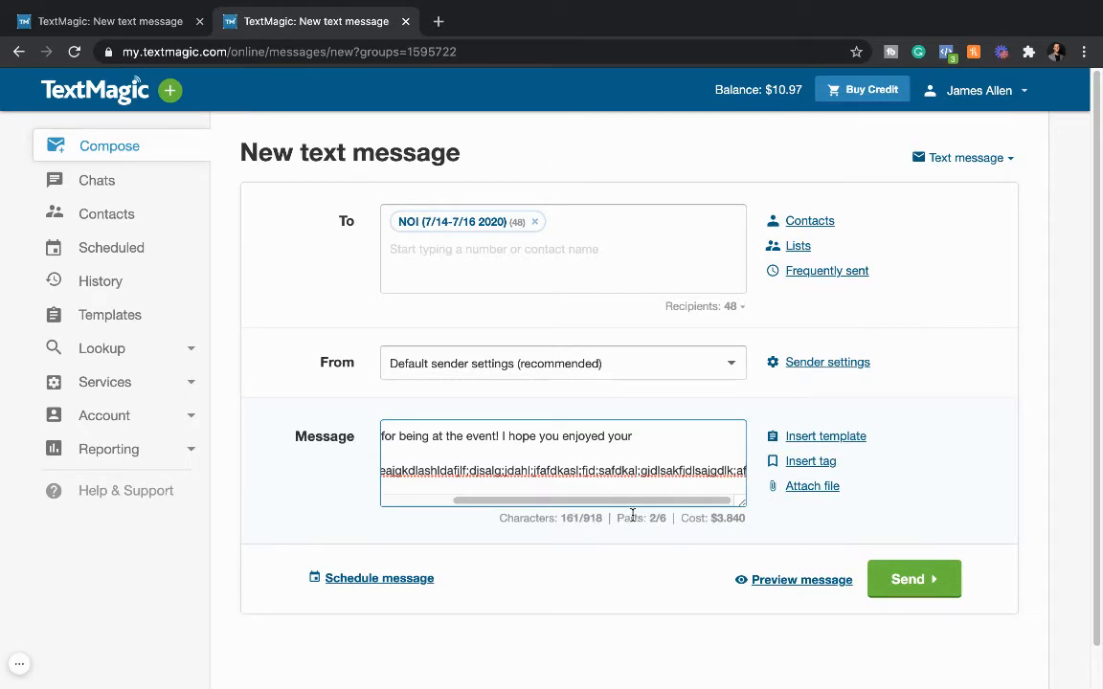
{"action": "key", "text": "BackSpace"}
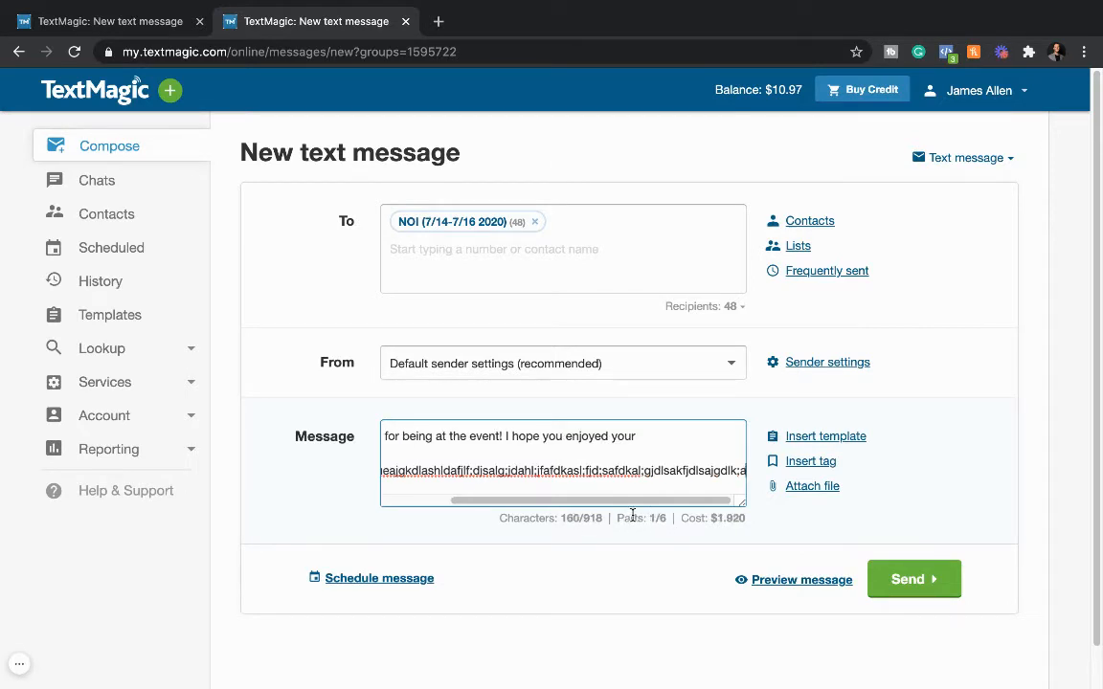
{"action": "double_click", "coordinate": [713, 519]}
{"action": "left_click", "coordinate": [660, 479]}
{"action": "type", "text": "f"}
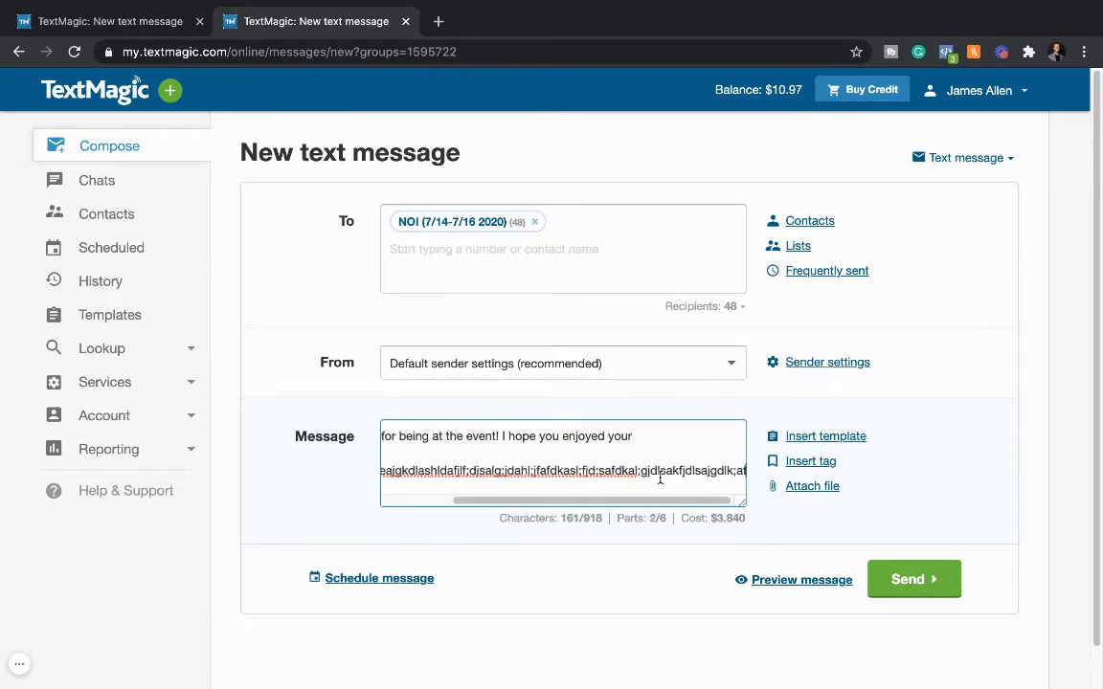
{"action": "key", "text": "BackSpace"}
{"action": "type", "text": "f"}
{"action": "scroll", "coordinate": [740, 488], "scroll_direction": "right", "scroll_amount": 1}
{"action": "scroll", "coordinate": [742, 478], "scroll_direction": "left", "scroll_amount": 1}
Step: Select the whole message text, including the filler letters, and delete it
{"action": "left_click_drag", "start_coordinate": [746, 469], "coordinate": [340, 434]}
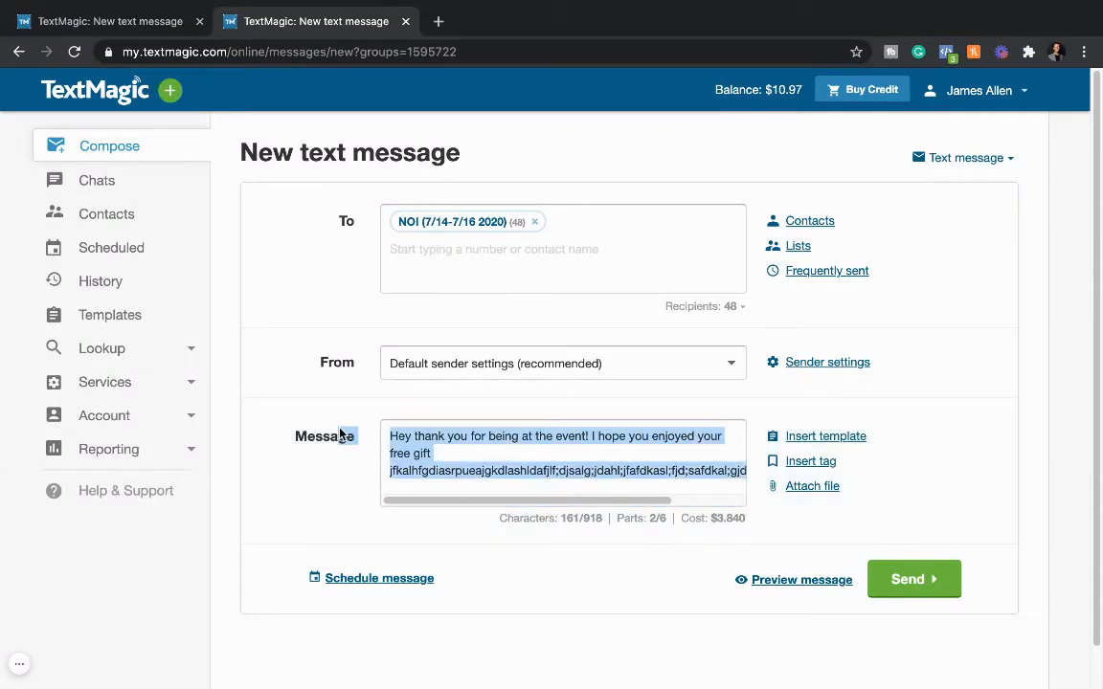
{"action": "left_click", "coordinate": [386, 433]}
{"action": "scroll", "coordinate": [386, 432], "scroll_direction": "right", "scroll_amount": 3}
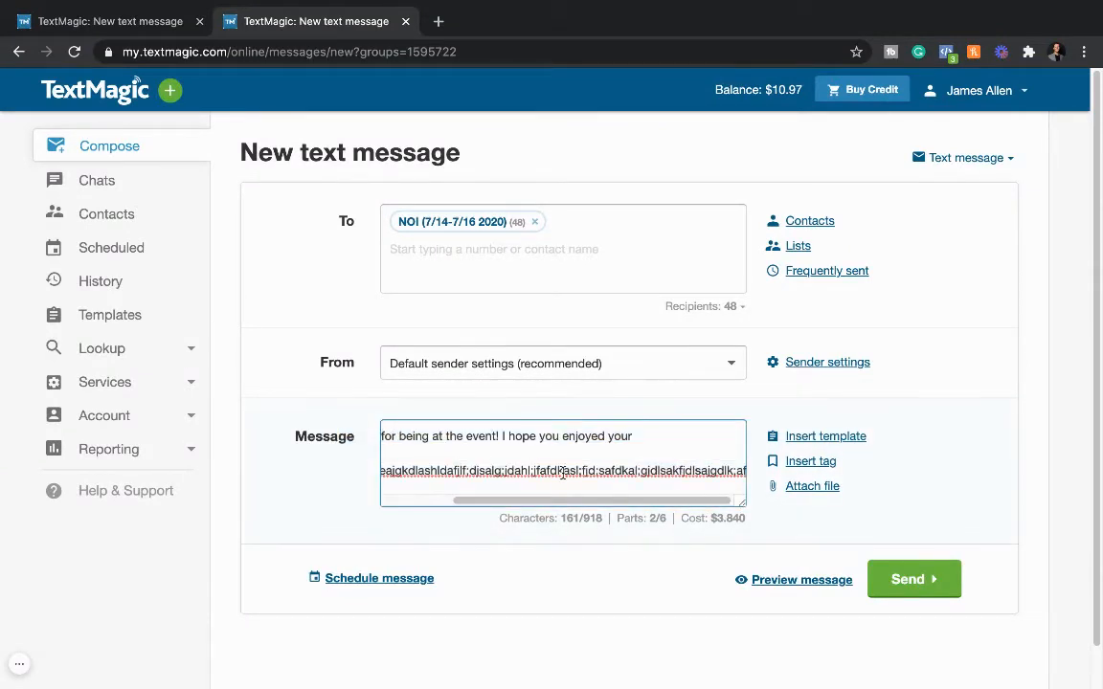
{"action": "scroll", "coordinate": [611, 489], "scroll_direction": "right", "scroll_amount": 1}
{"action": "scroll", "coordinate": [611, 489], "scroll_direction": "left", "scroll_amount": 1}
{"action": "left_click_drag", "start_coordinate": [745, 469], "coordinate": [364, 397]}
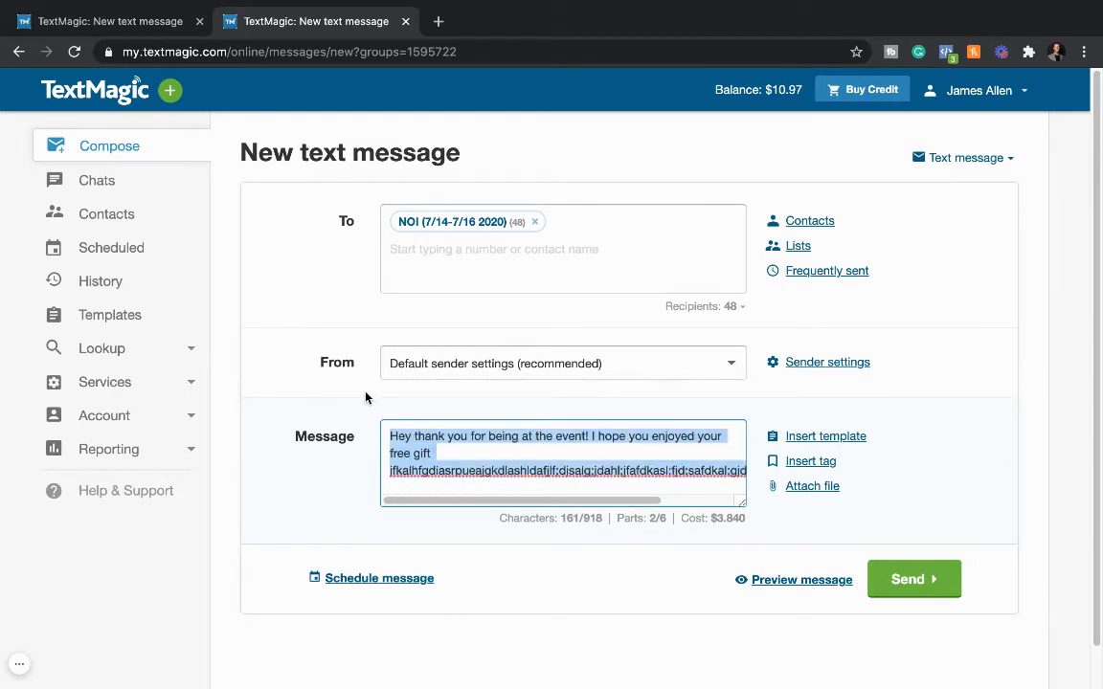
{"action": "key", "text": "BackSpace"}
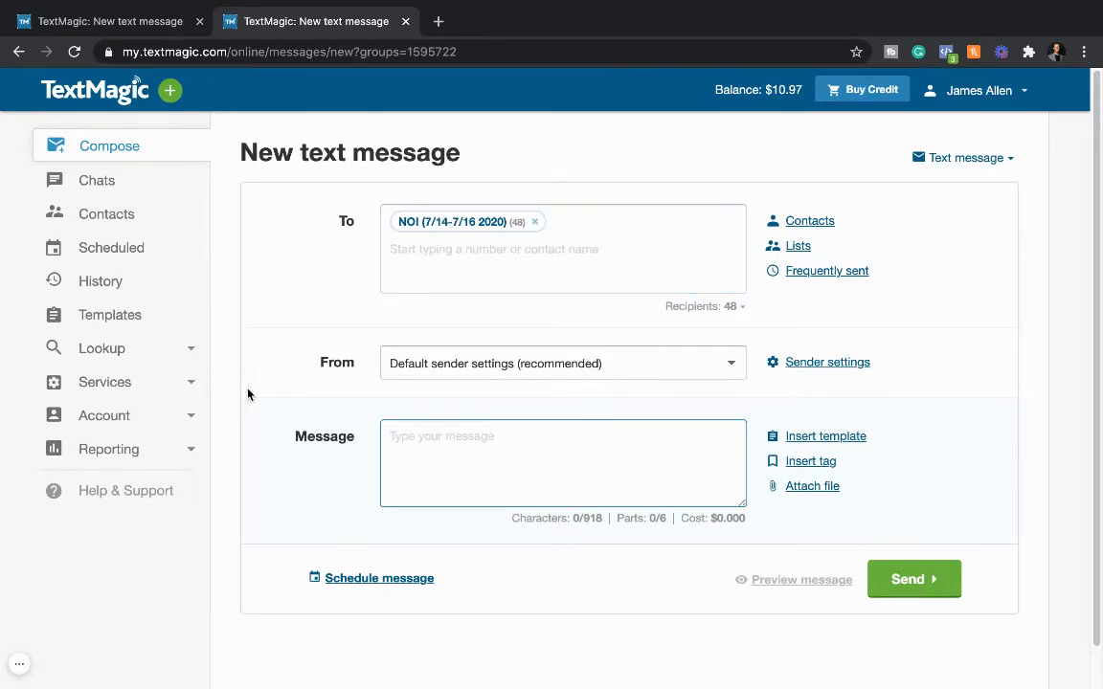
Step: Write "Hey have you finished the TCB?" as the message text
{"action": "type", "text": "Hey"}
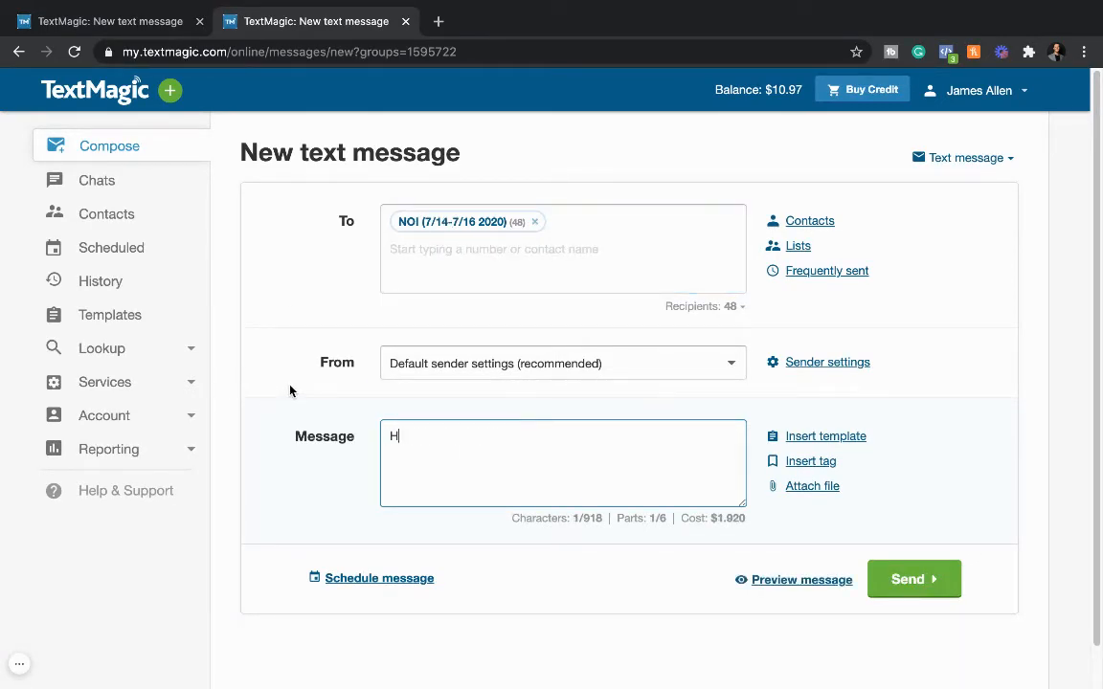
{"action": "key", "text": "BackSpace"}
{"action": "key", "text": "BackSpace"}
{"action": "type", "text": "ey have you"}
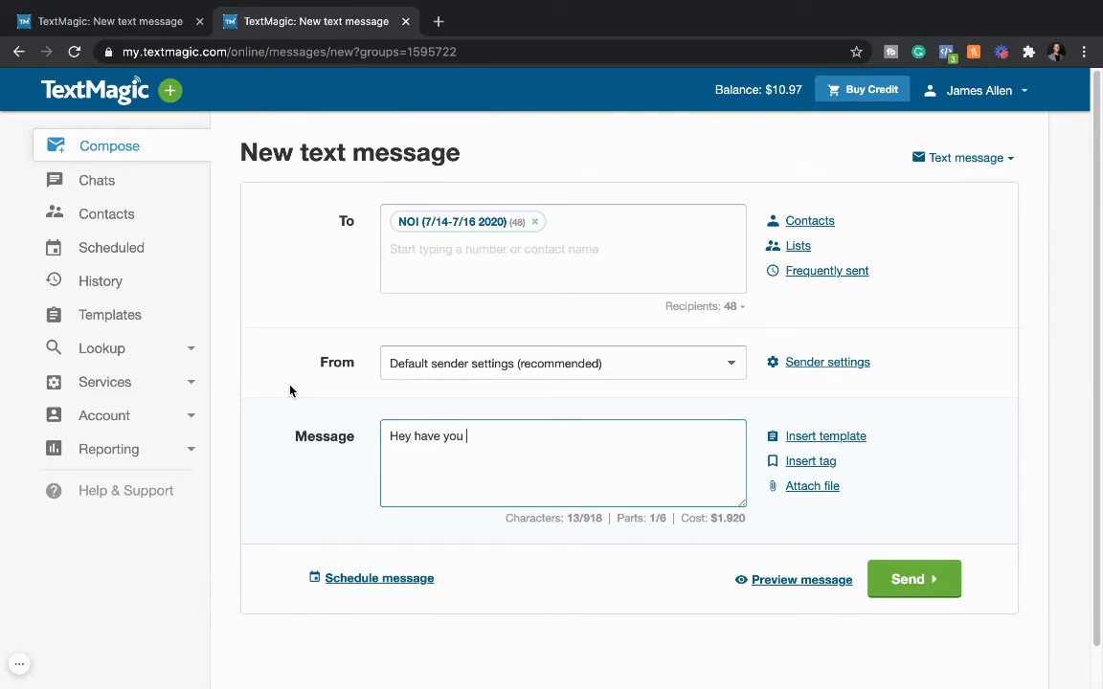
{"action": "type", "text": " finished the T"}
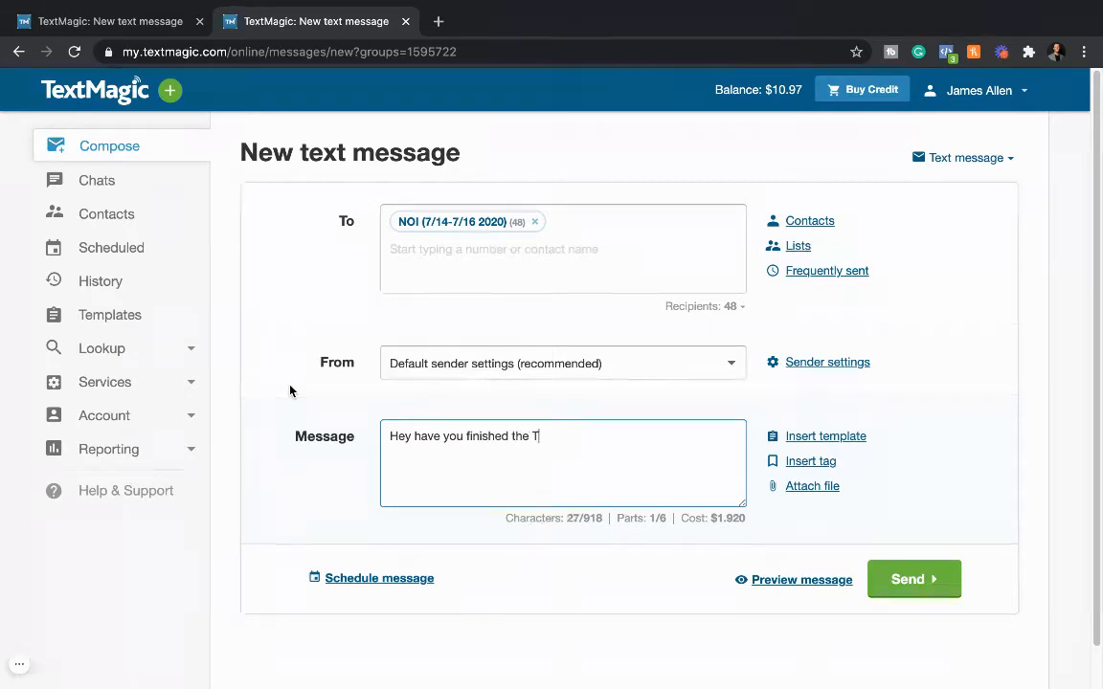
{"action": "type", "text": "CB?"}
{"action": "left_click", "coordinate": [489, 248]}
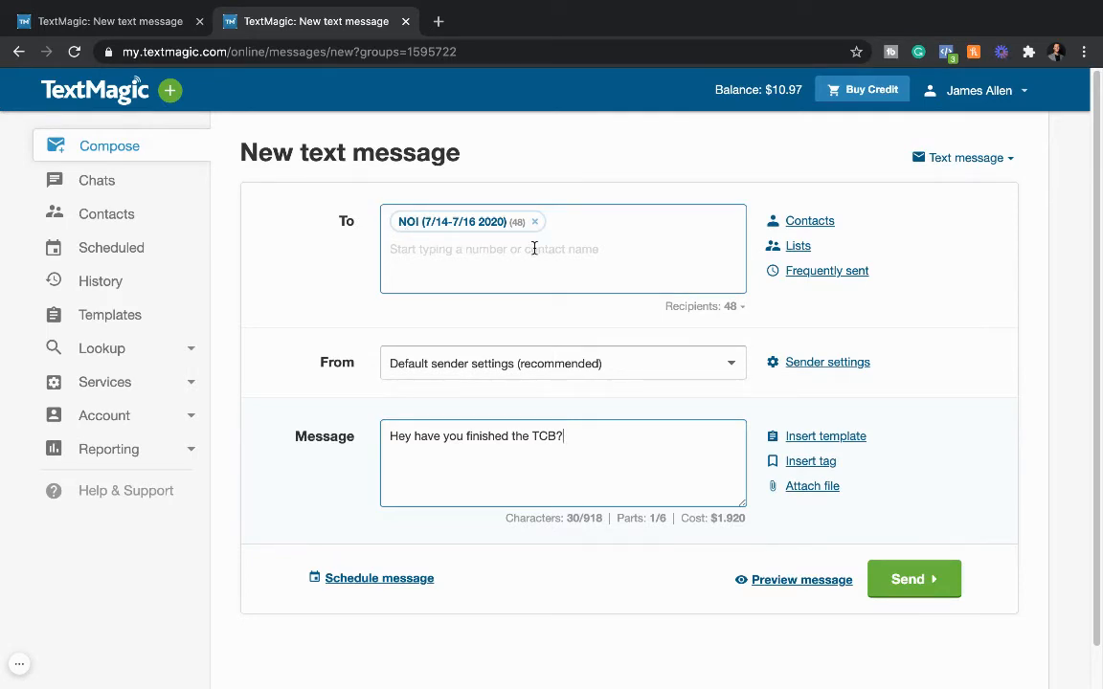
{"action": "left_click", "coordinate": [424, 341]}
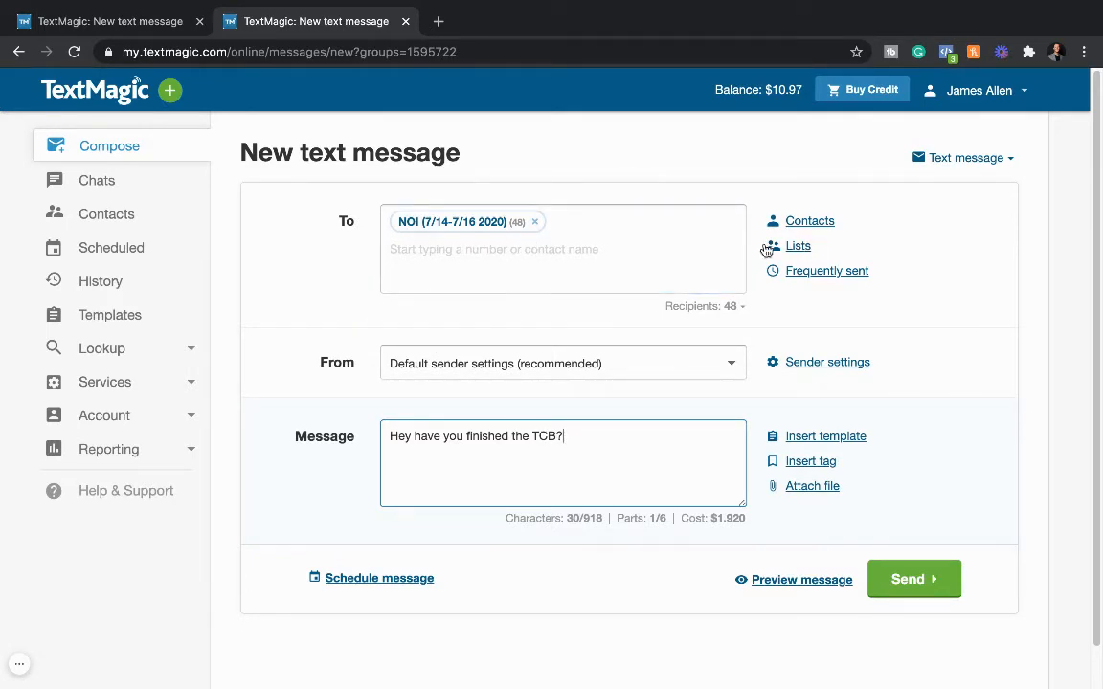
{"action": "left_click", "coordinate": [712, 259]}
Step: Insert the placeholder "{first name}" after "Hey" in the message
{"action": "left_click", "coordinate": [393, 470]}
{"action": "left_click", "coordinate": [411, 435]}
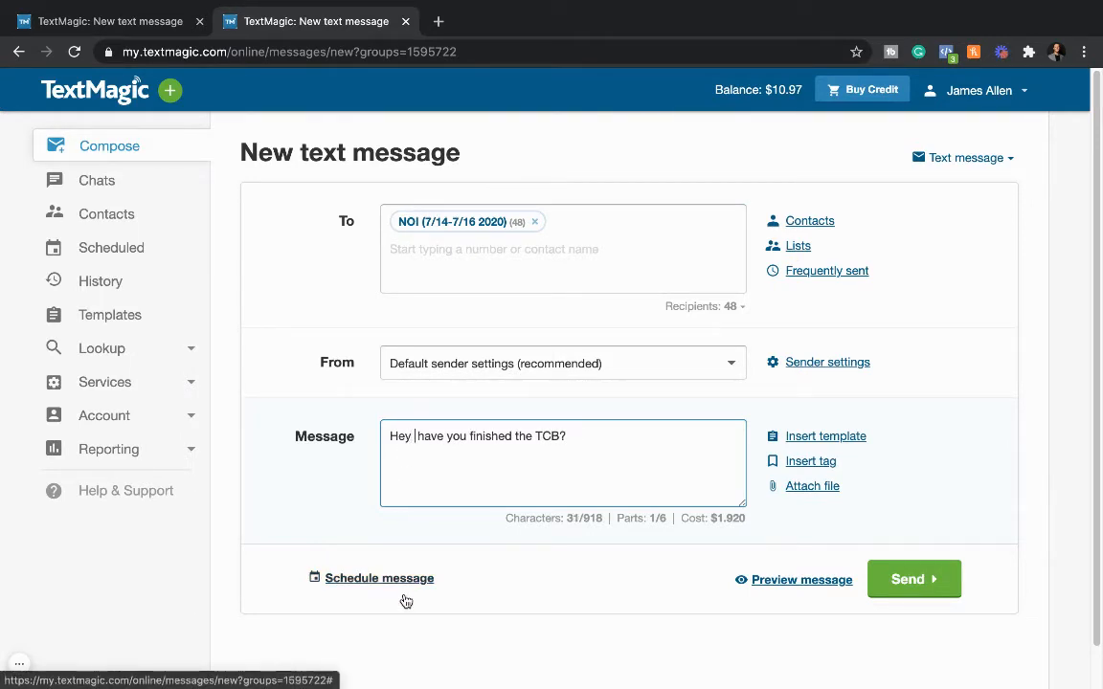
{"action": "type", "text": "{"}
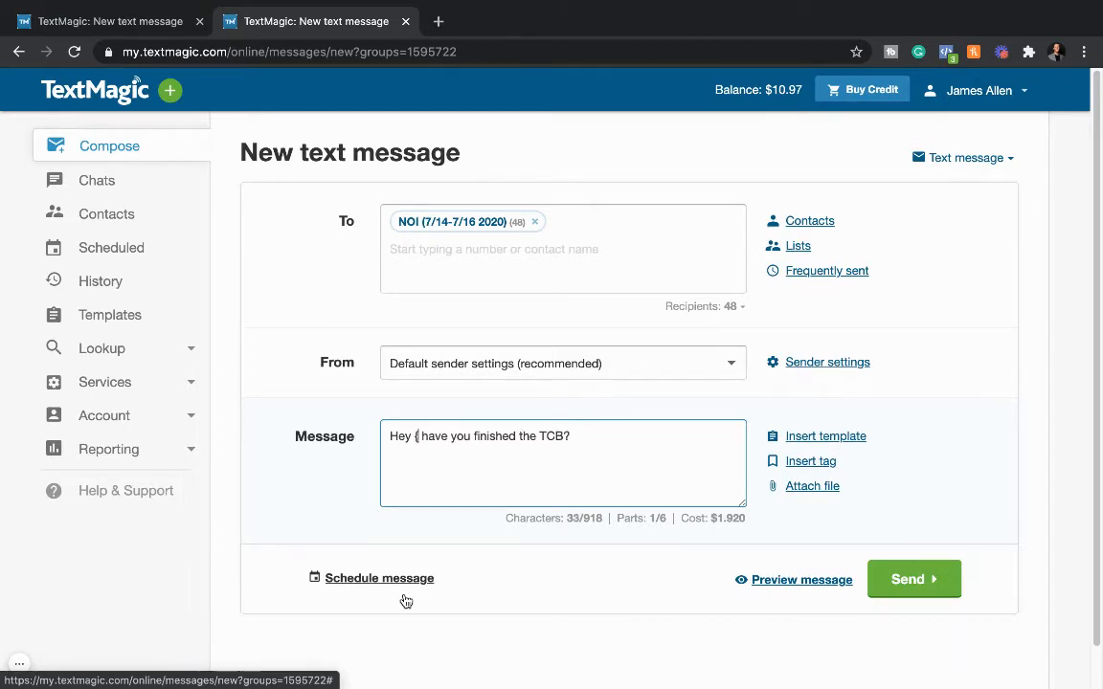
{"action": "type", "text": "first name"}
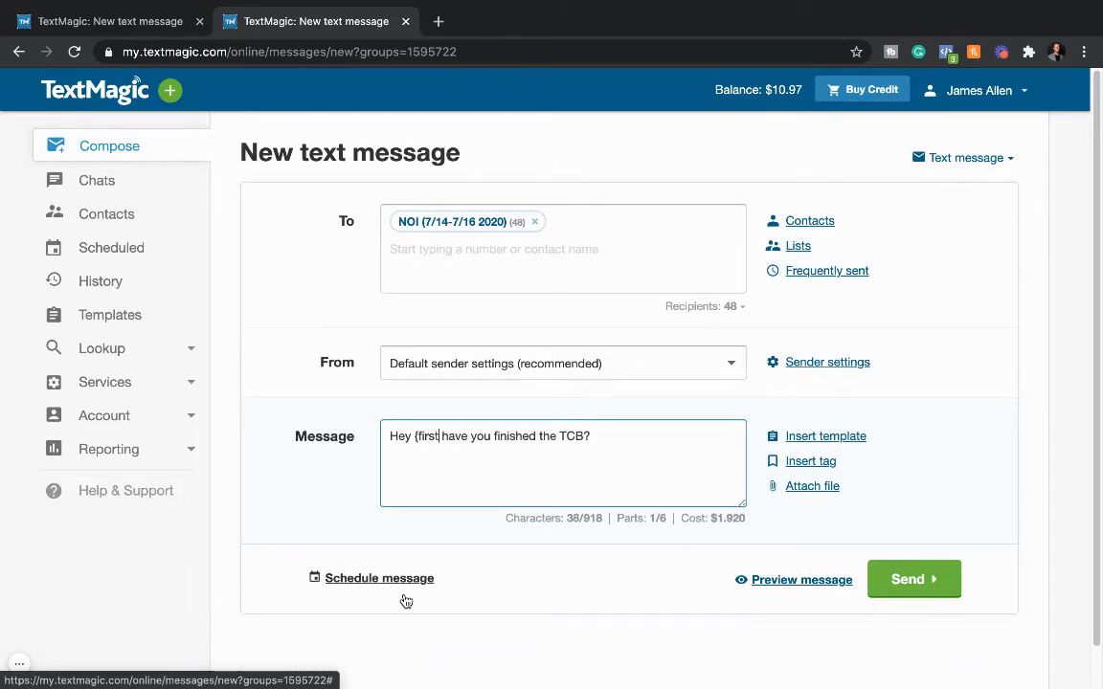
{"action": "type", "text": "}"}
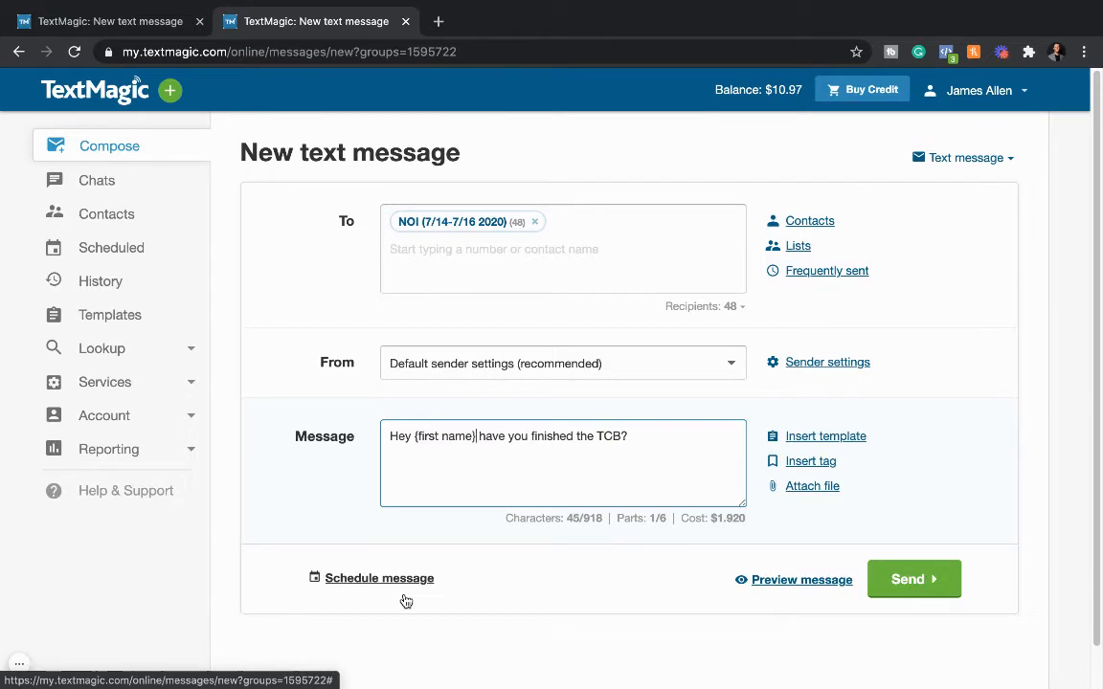
{"action": "key", "text": "BackSpace"}
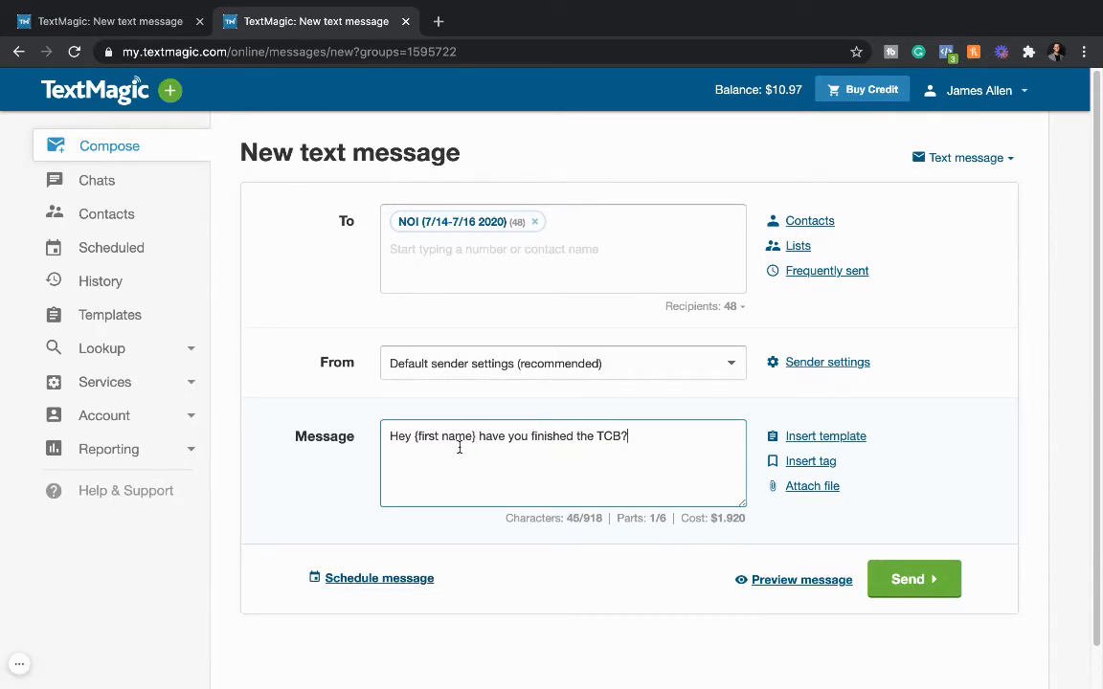
Step: Highlight the "{first name}" placeholder in the message to examine it, and clear the selection
{"action": "left_click_drag", "start_coordinate": [477, 438], "coordinate": [413, 441]}
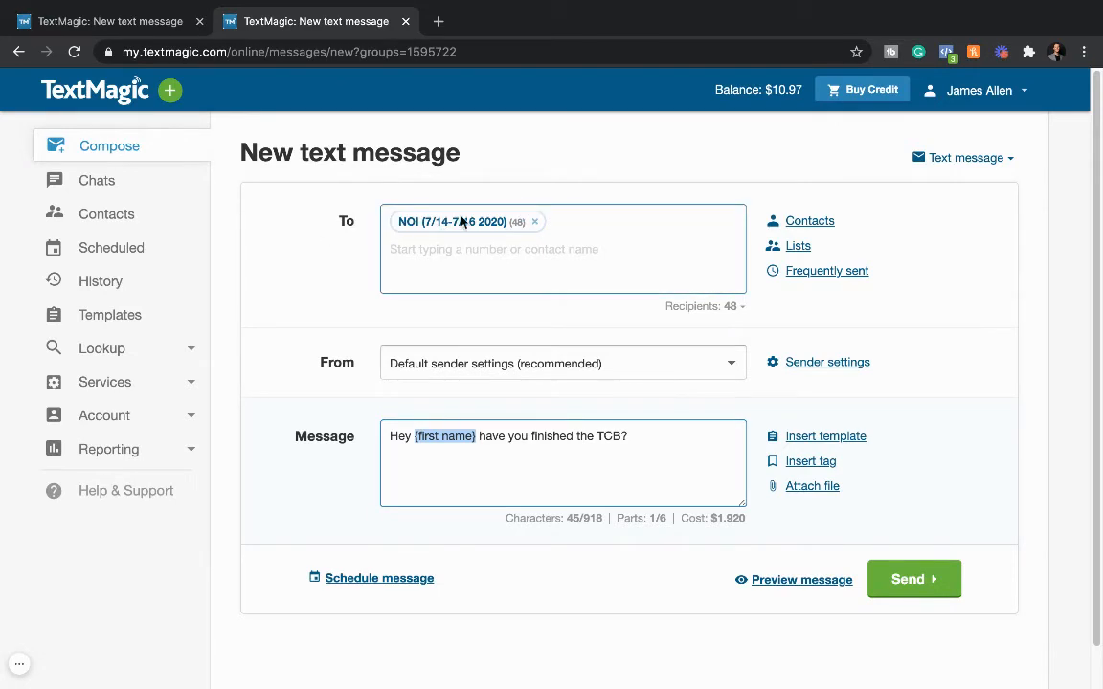
{"action": "left_click", "coordinate": [443, 452]}
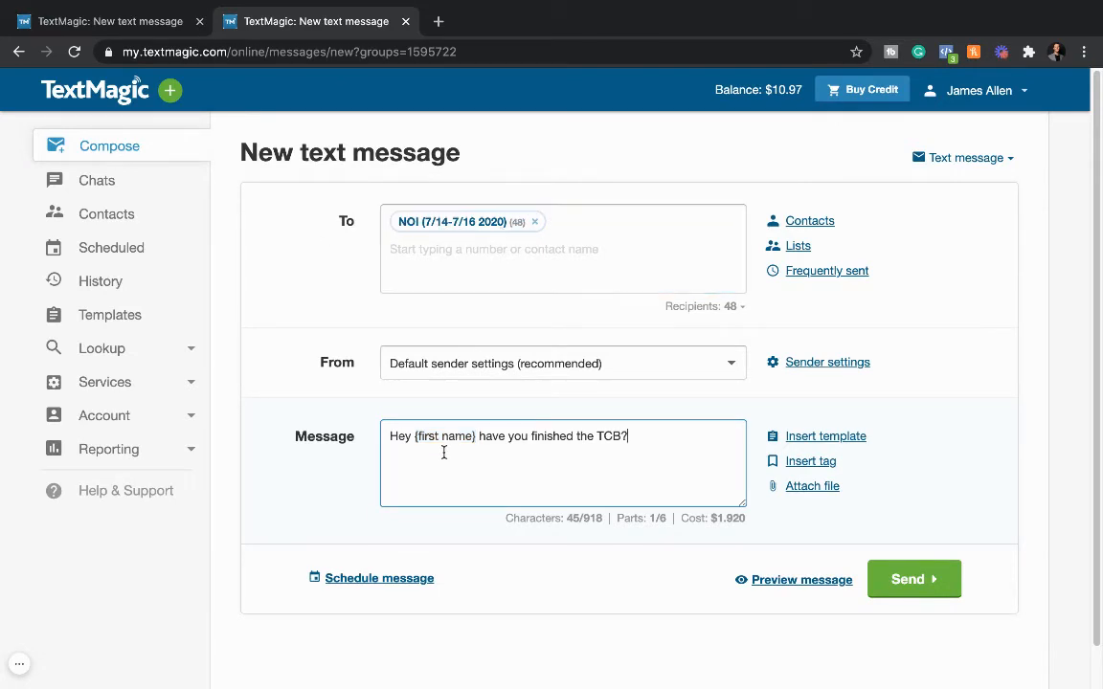
{"action": "left_click", "coordinate": [438, 436]}
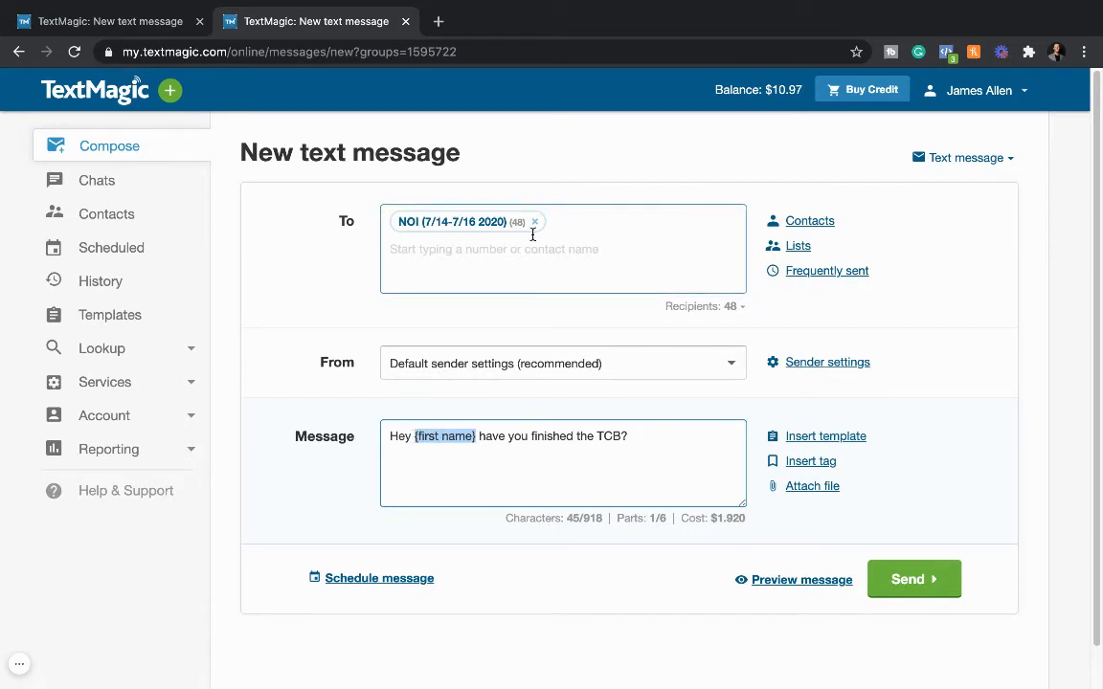
{"action": "left_click", "coordinate": [472, 456]}
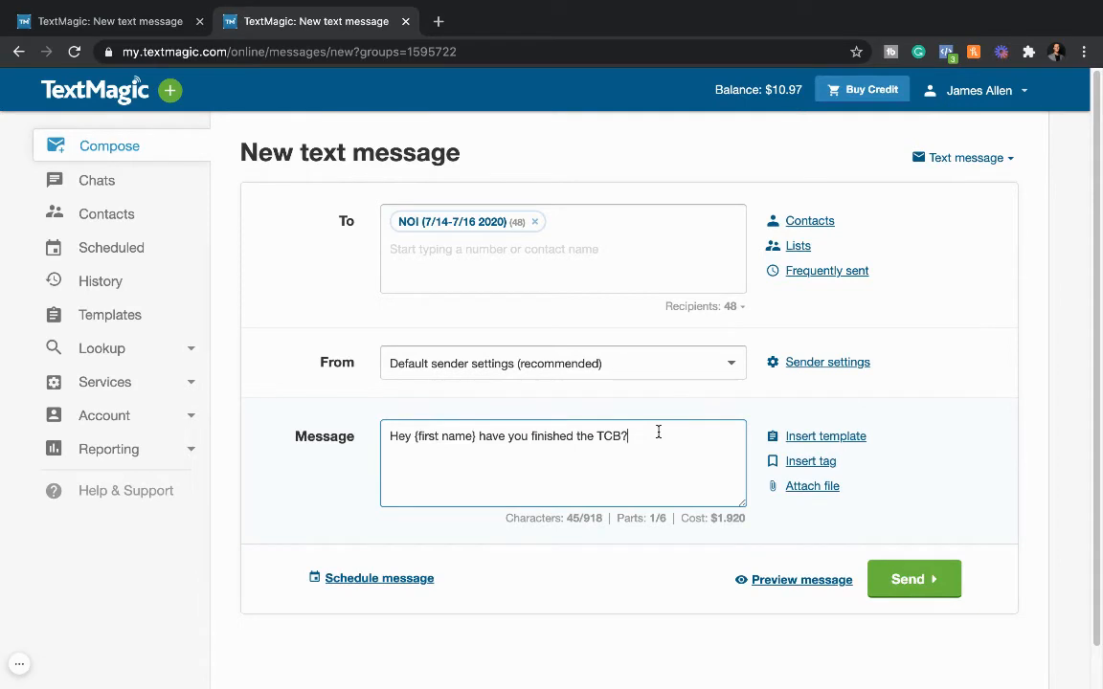
{"action": "left_click", "coordinate": [733, 306]}
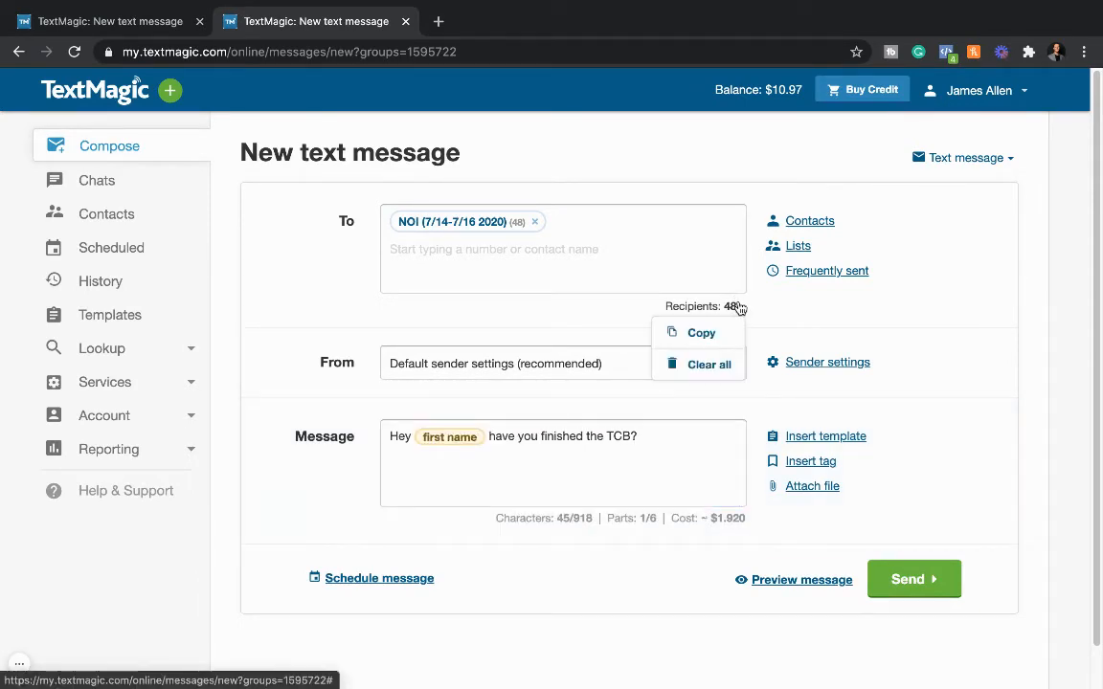
{"action": "left_click", "coordinate": [728, 309]}
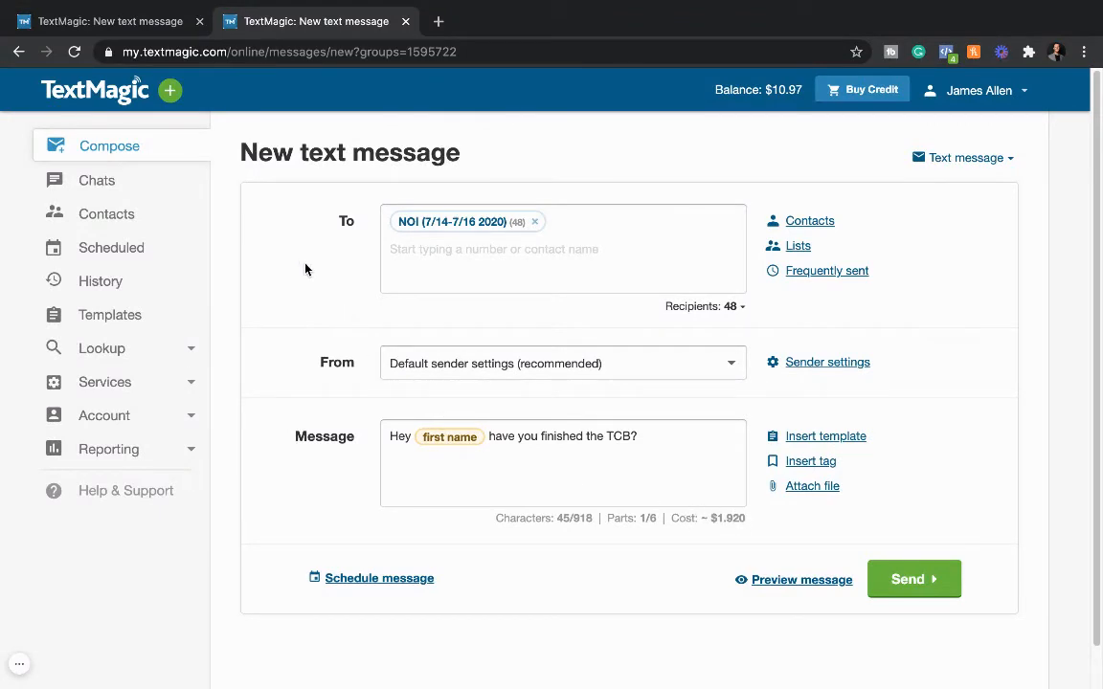
{"action": "left_click", "coordinate": [490, 246]}
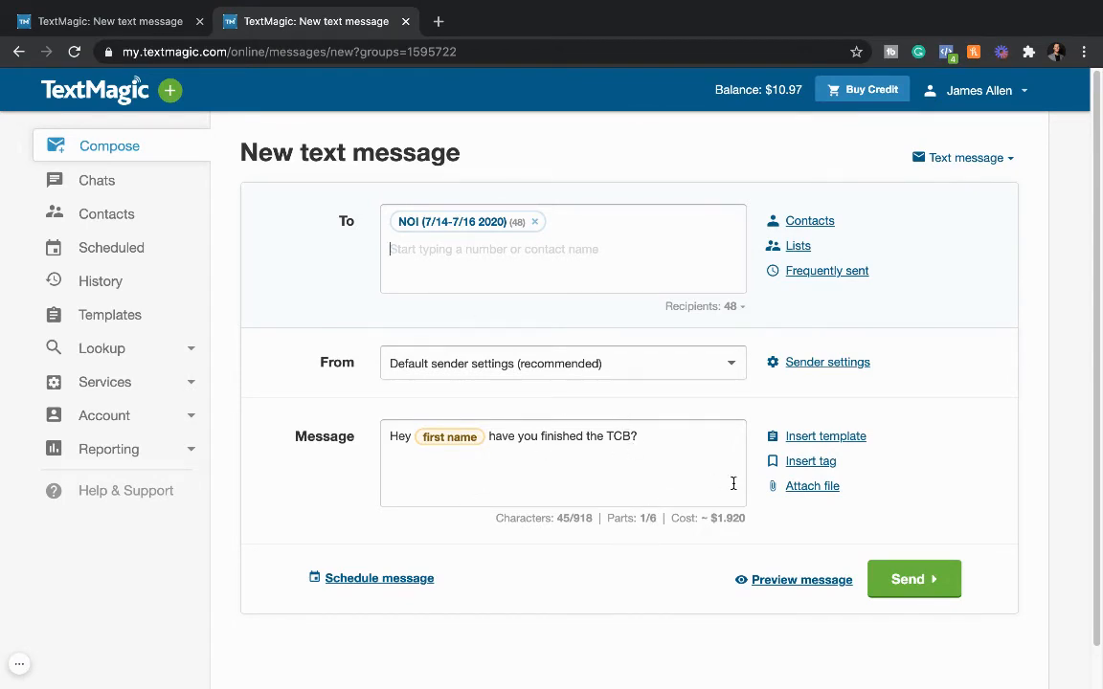
{"action": "left_click", "coordinate": [442, 221]}
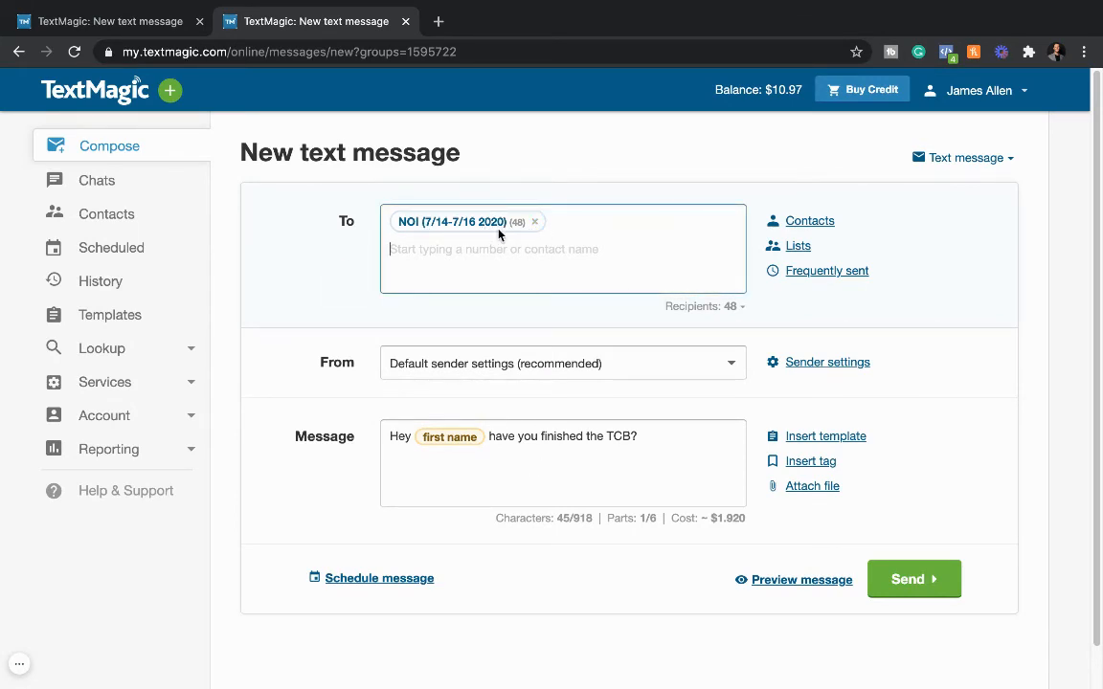
{"action": "left_click", "coordinate": [529, 235]}
{"action": "left_click", "coordinate": [284, 291]}
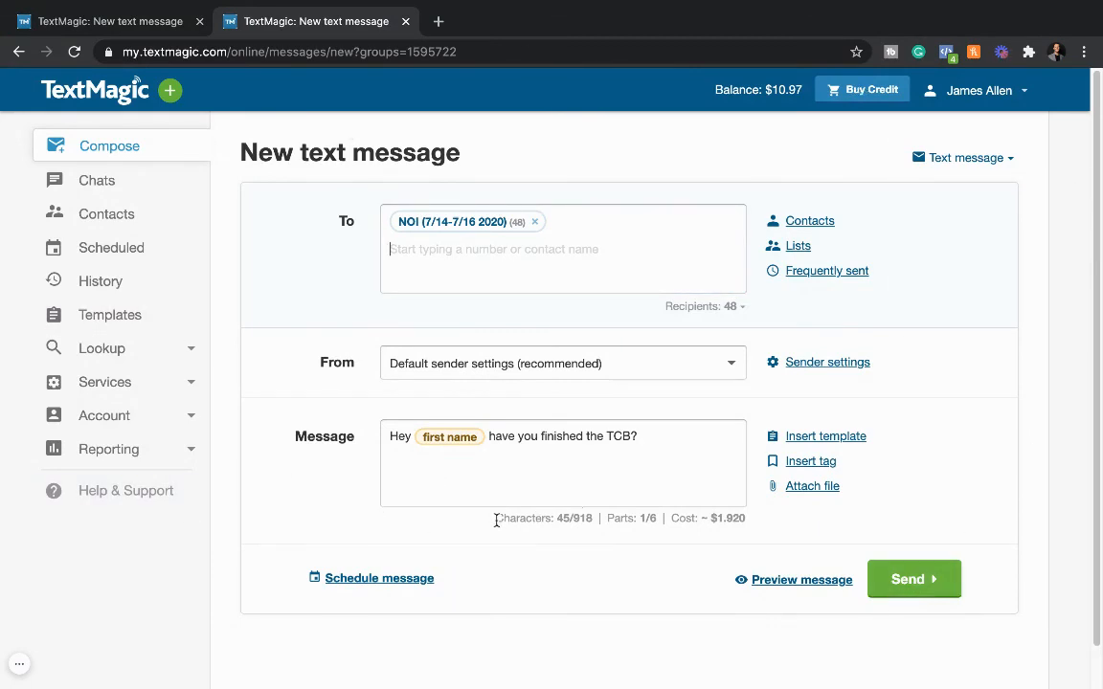
Step: Highlight the character, parts and cost summary below the message to review it
{"action": "left_click_drag", "start_coordinate": [495, 519], "coordinate": [763, 525]}
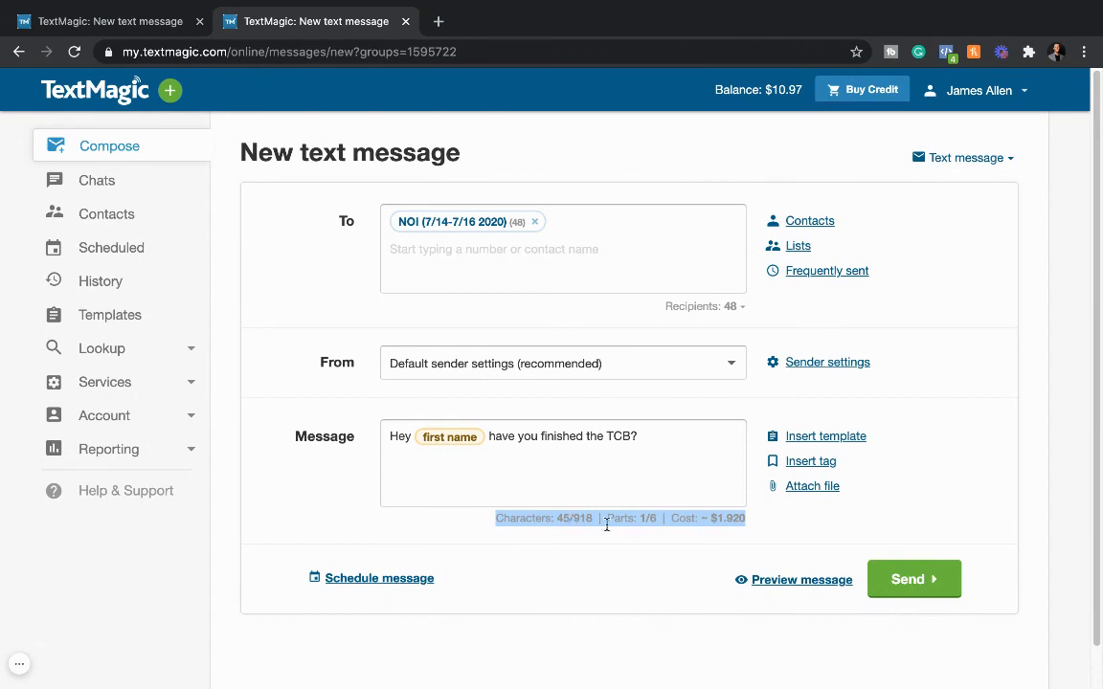
{"action": "left_click", "coordinate": [541, 468]}
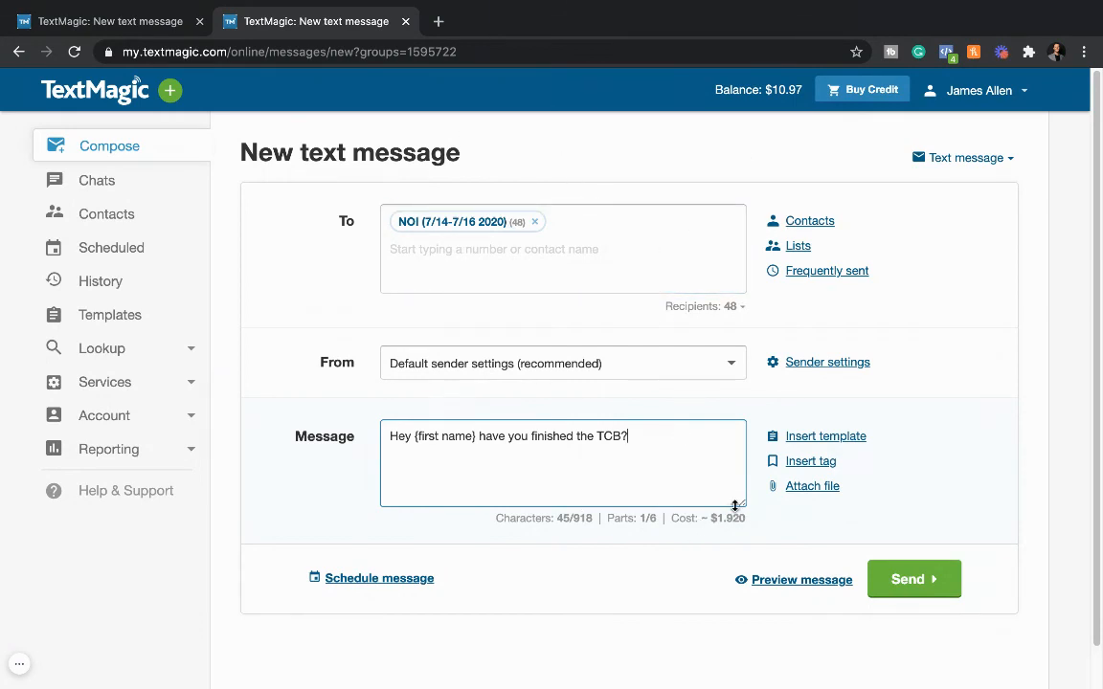
{"action": "left_click_drag", "start_coordinate": [753, 525], "coordinate": [511, 518]}
{"action": "left_click", "coordinate": [511, 518]}
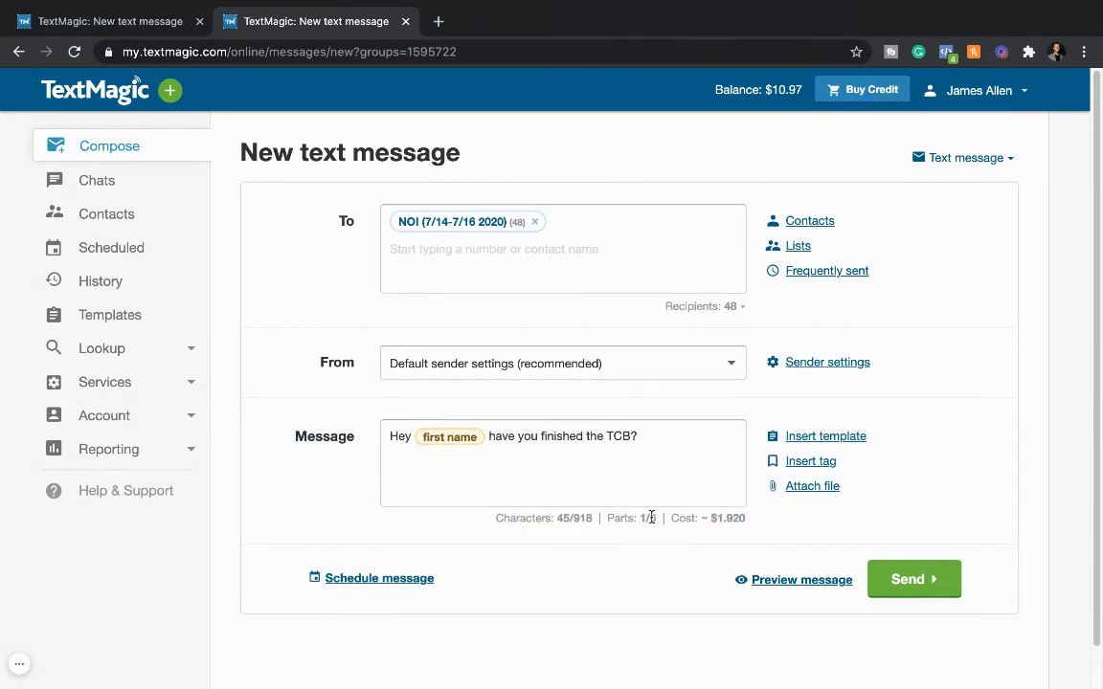